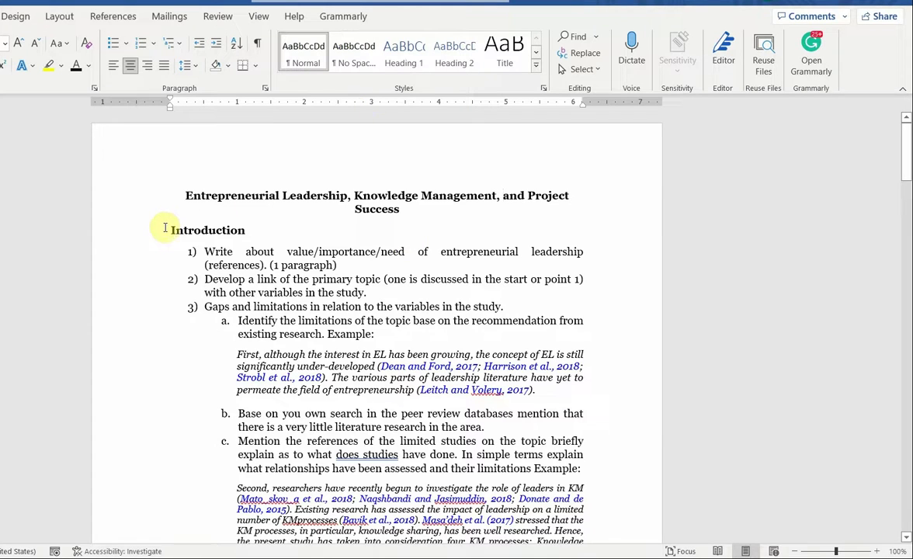
Select the Introduction heading, paper title and point 1's text to review them, then move to ChatGPT
{"action": "left_click_drag", "start_coordinate": [164, 226], "coordinate": [249, 231]}
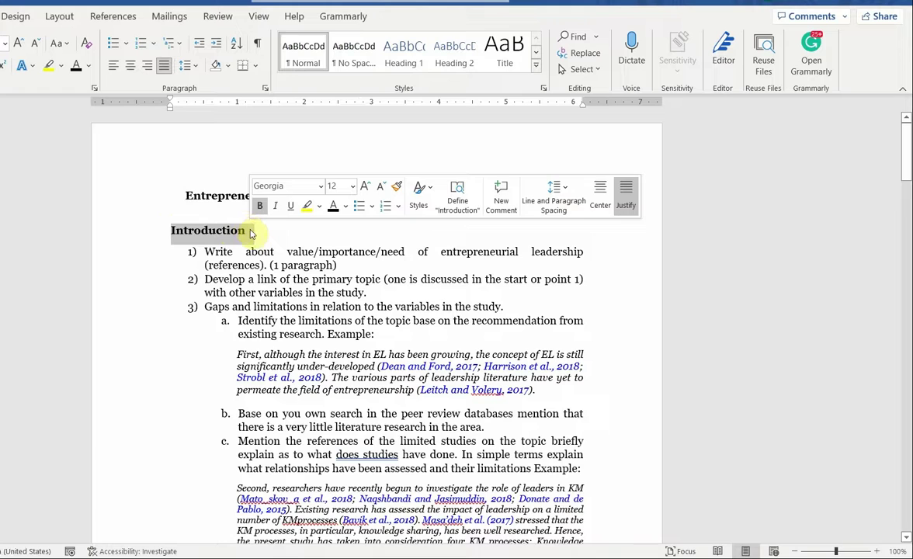
{"action": "left_click", "coordinate": [224, 265]}
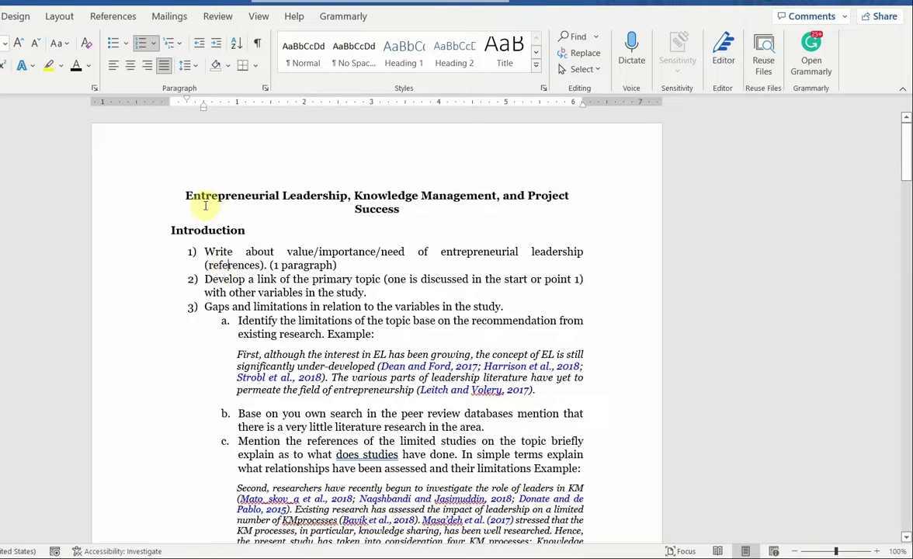
{"action": "left_click_drag", "start_coordinate": [182, 189], "coordinate": [424, 215]}
{"action": "left_click", "coordinate": [258, 262]}
{"action": "left_click_drag", "start_coordinate": [205, 253], "coordinate": [397, 260]}
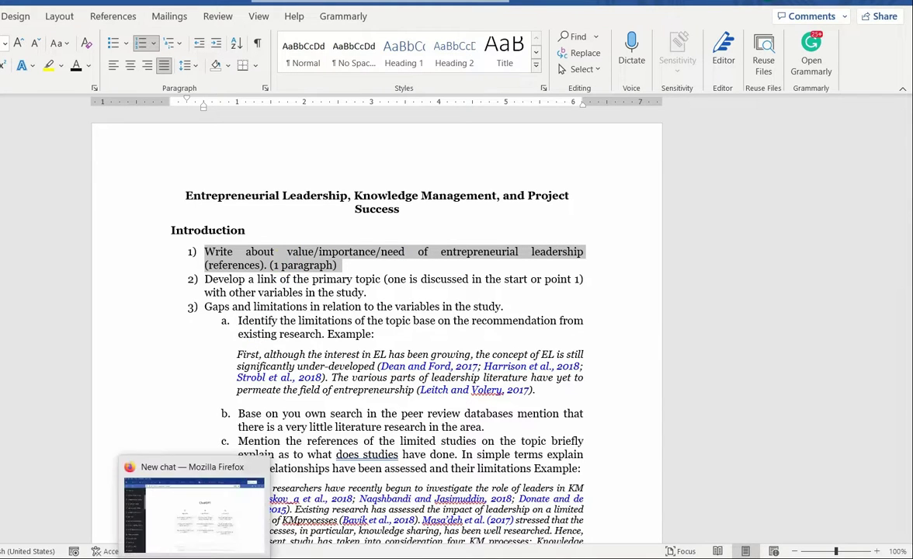
{"action": "left_click", "coordinate": [187, 532]}
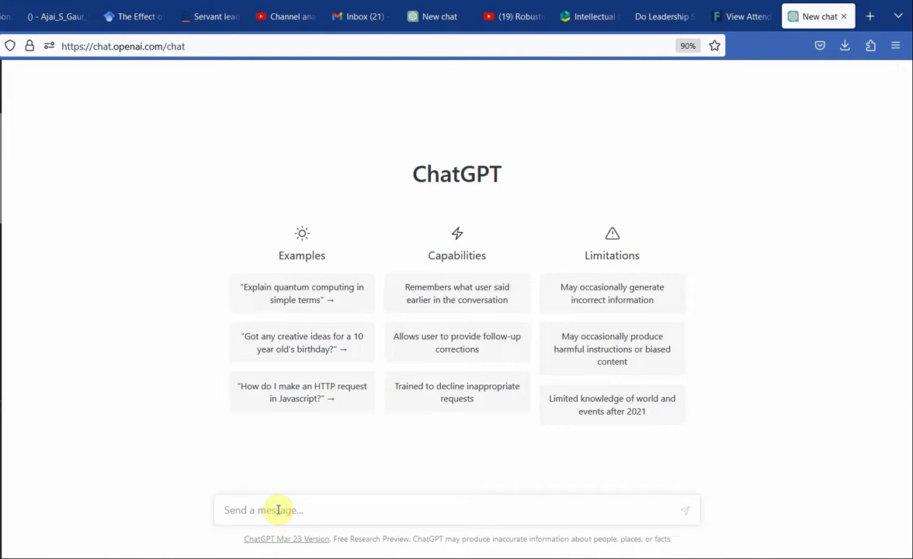
Ask ChatGPT why Entrepreneurial Leadership is important for modern organizations, then copy the question after it fails
{"action": "type", "text": "Can you ex"}
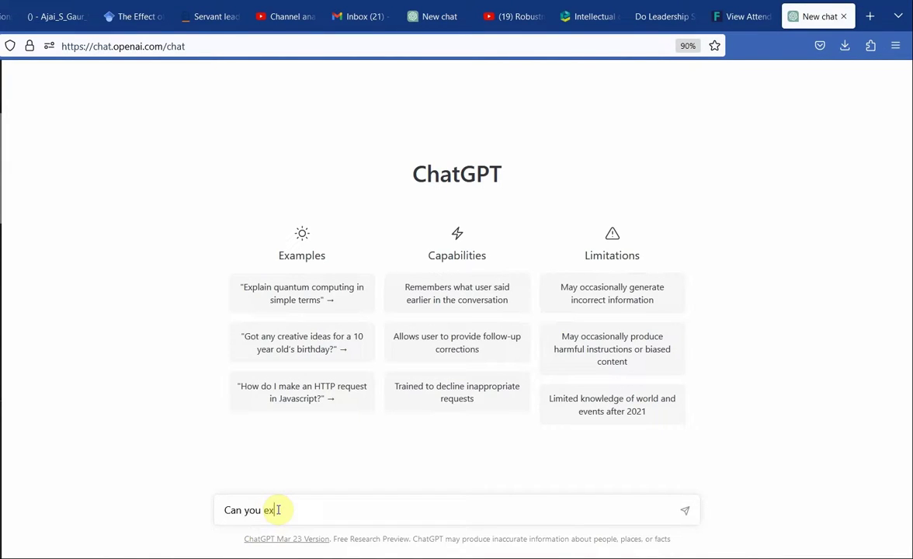
{"action": "type", "text": "p"}
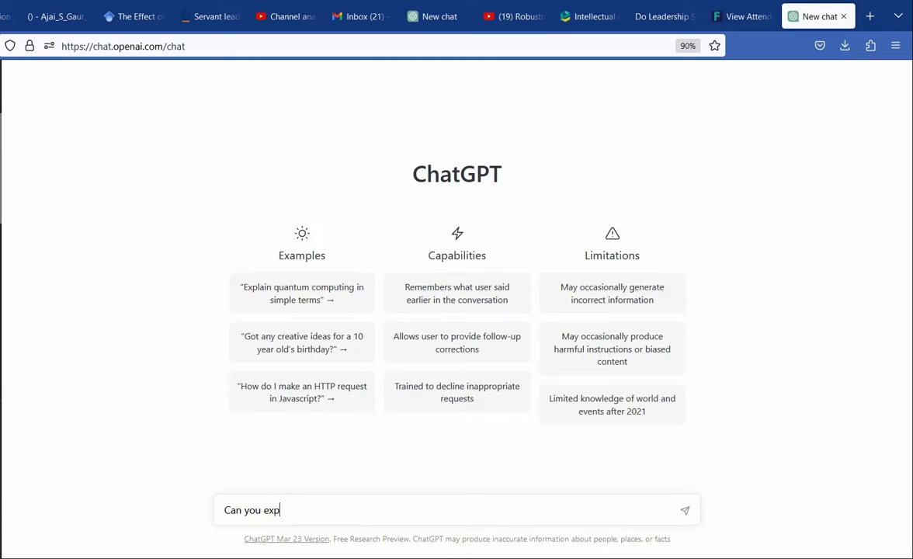
{"action": "type", "text": "lain why "}
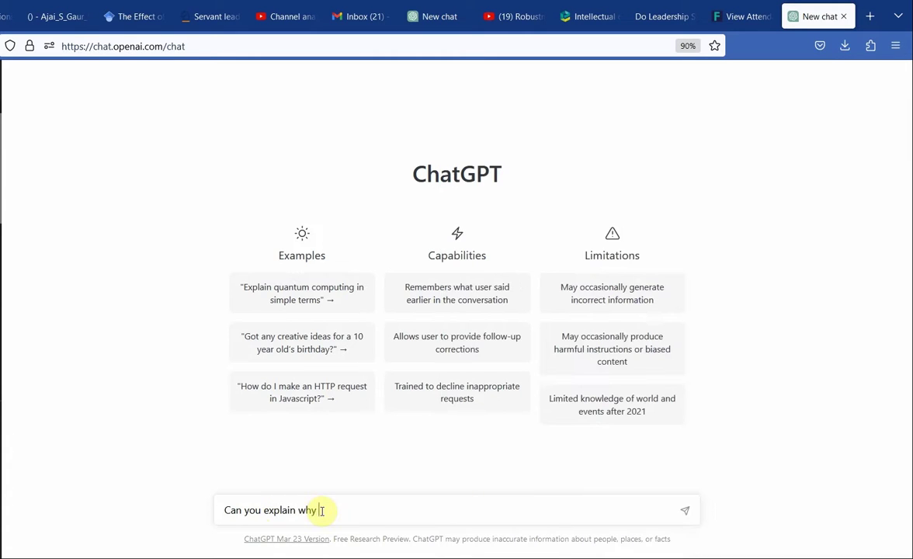
{"action": "type", "text": "Entrepre"}
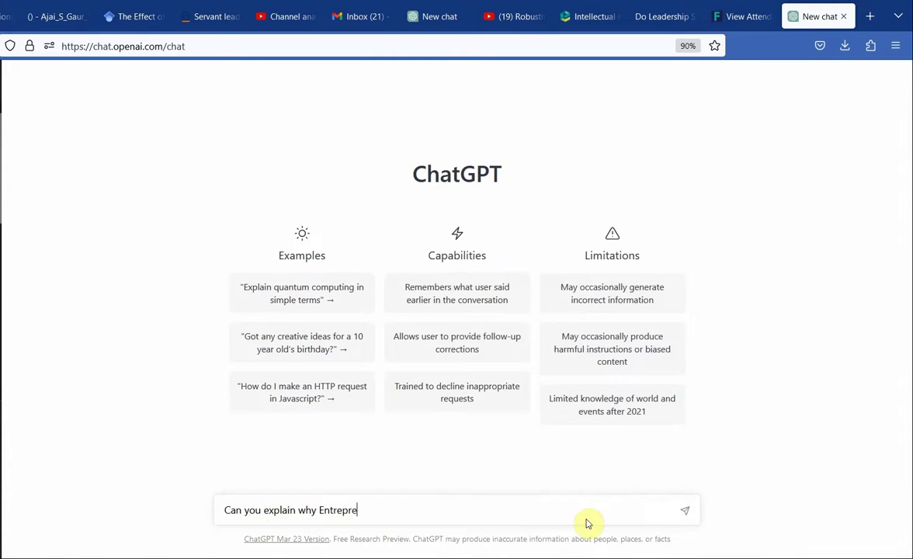
{"action": "type", "text": "neurial Leadership i"}
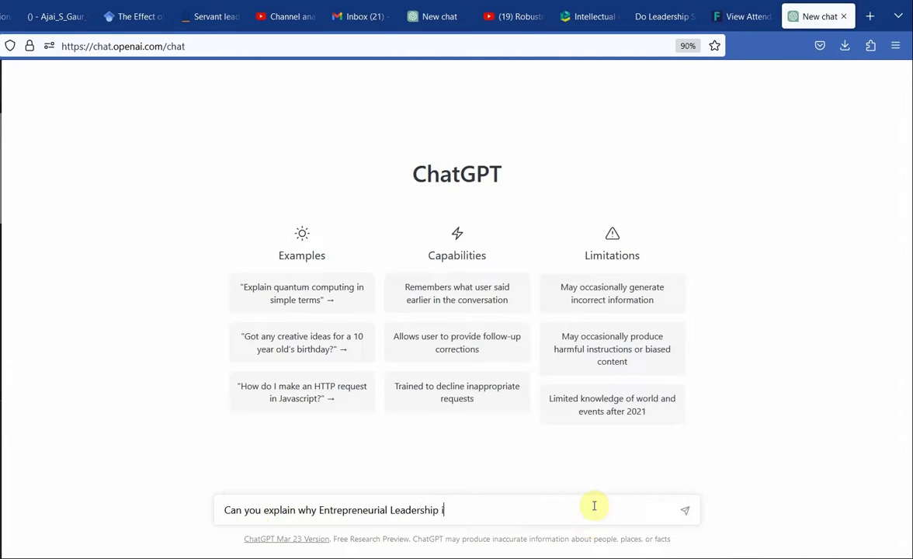
{"action": "type", "text": "s Important for Modern O"}
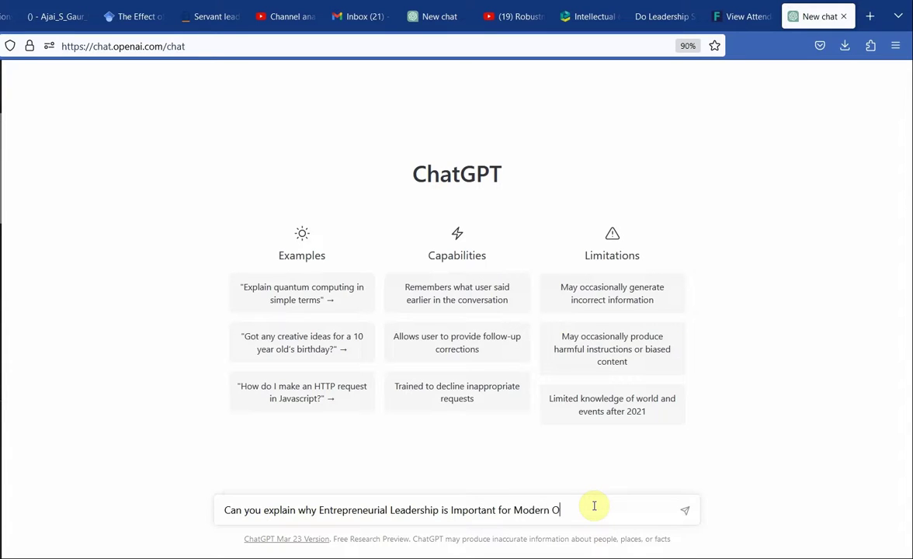
{"action": "type", "text": "rganizations with"}
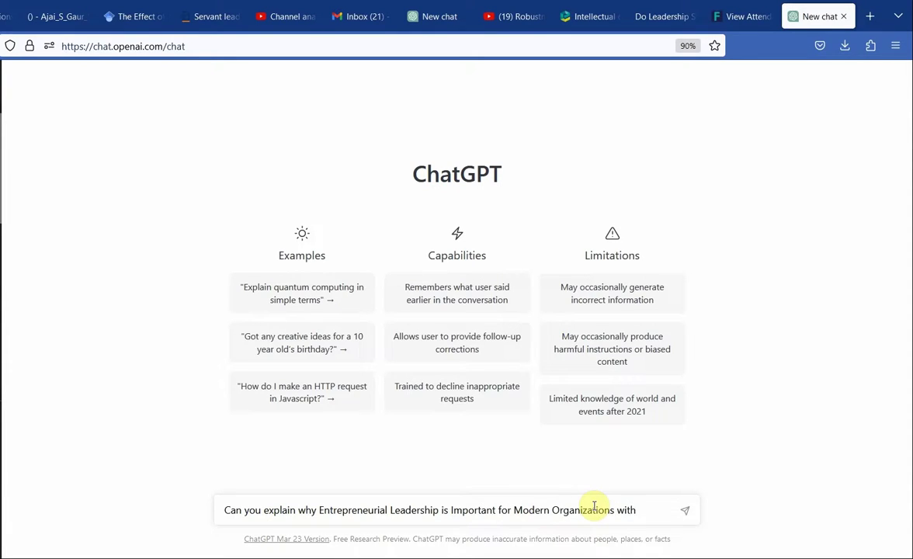
{"action": "type", "text": " references?"}
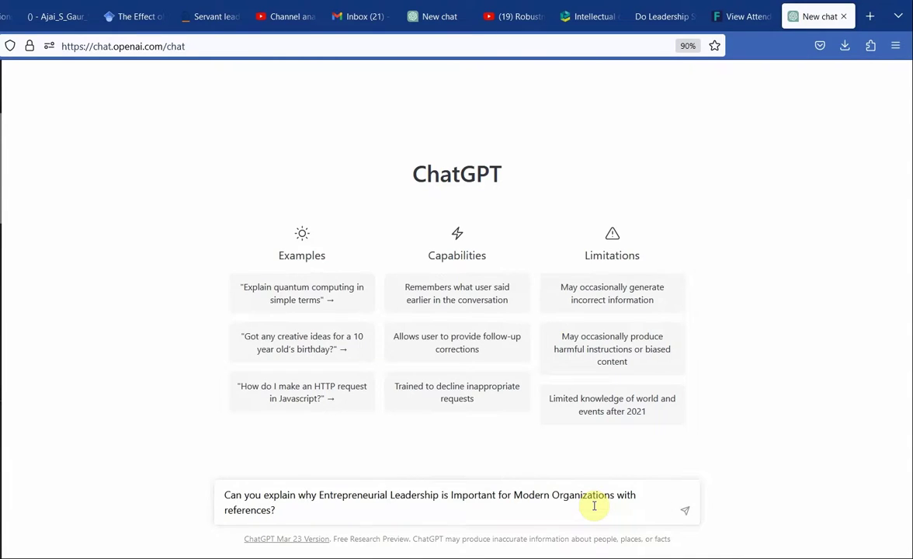
{"action": "key", "text": "Return"}
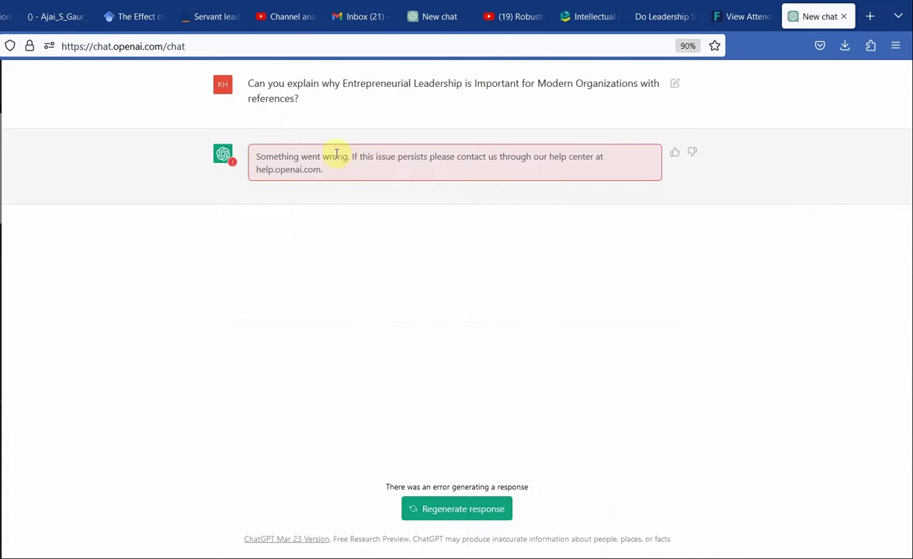
{"action": "left_click", "coordinate": [166, 46]}
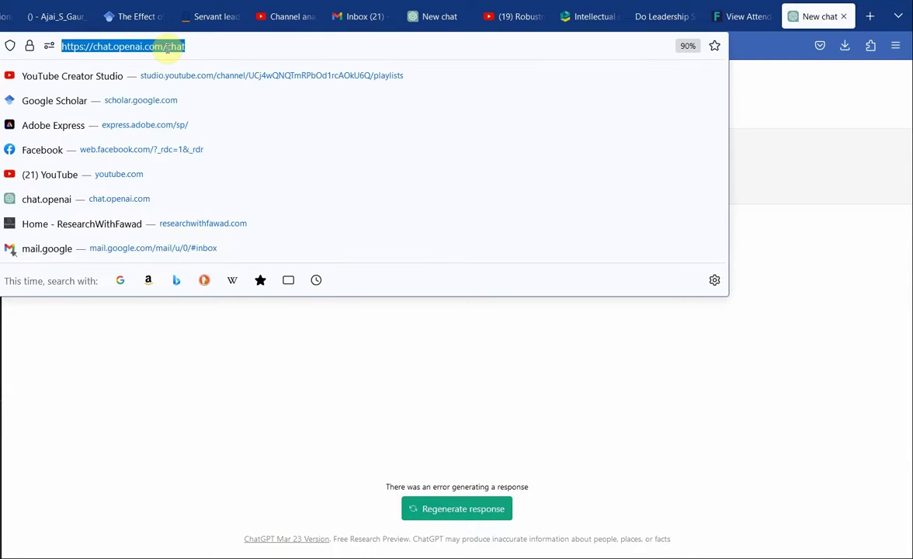
{"action": "left_click", "coordinate": [299, 380]}
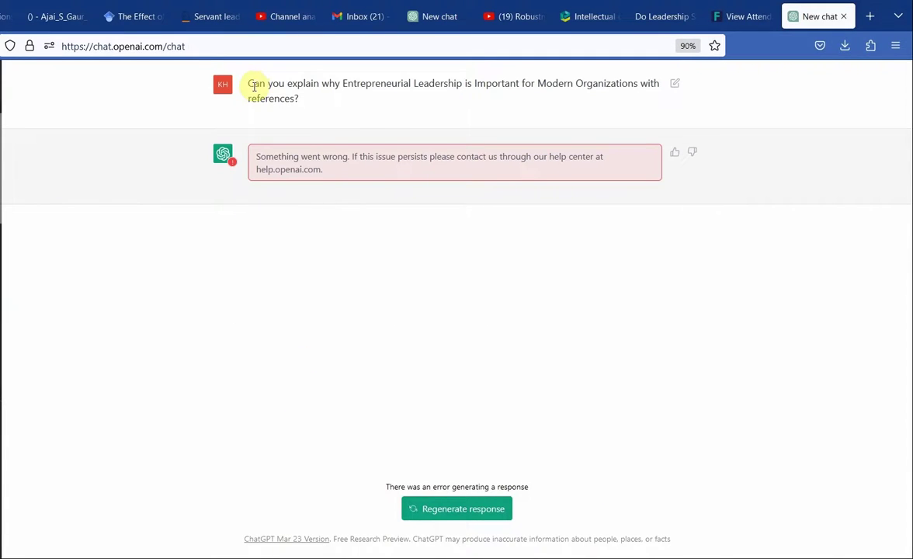
{"action": "left_click_drag", "start_coordinate": [254, 87], "coordinate": [368, 96]}
{"action": "key", "text": "ctrl+c"}
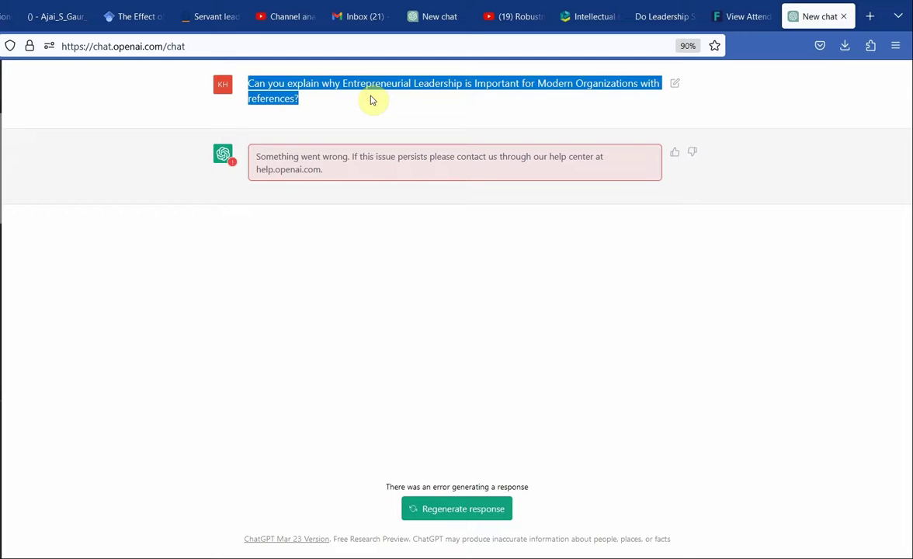
Reload chat.openai.com and paste the copied question into a new message
{"action": "left_click", "coordinate": [401, 37]}
{"action": "type", "text": "ch"}
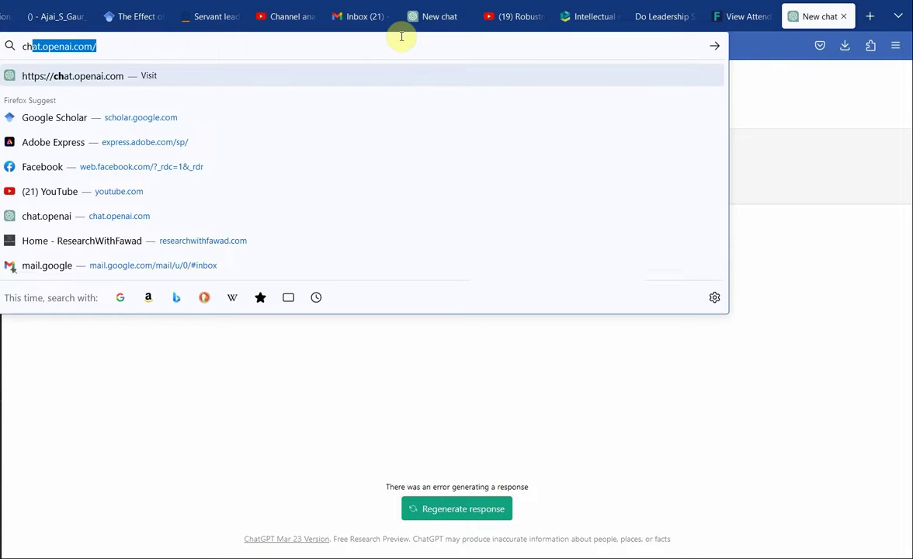
{"action": "key", "text": "Return"}
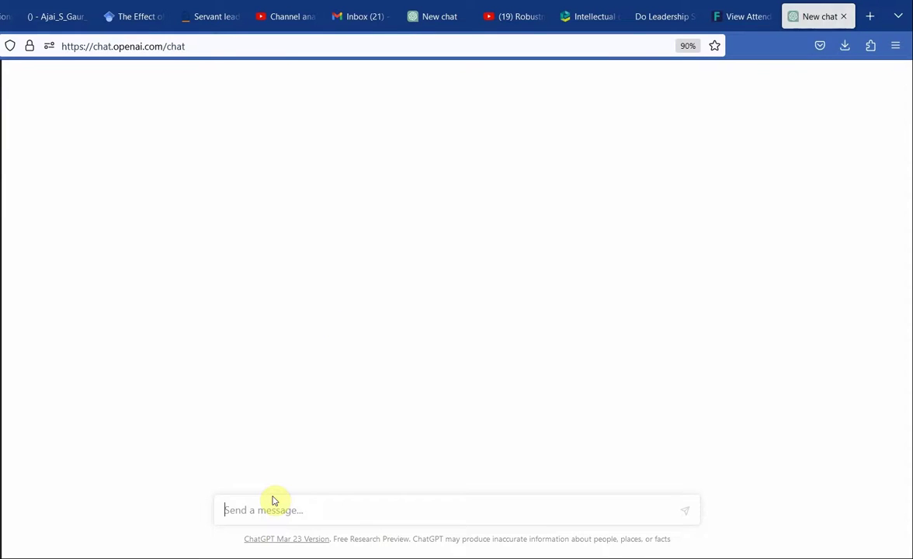
{"action": "key", "text": "ctrl+v"}
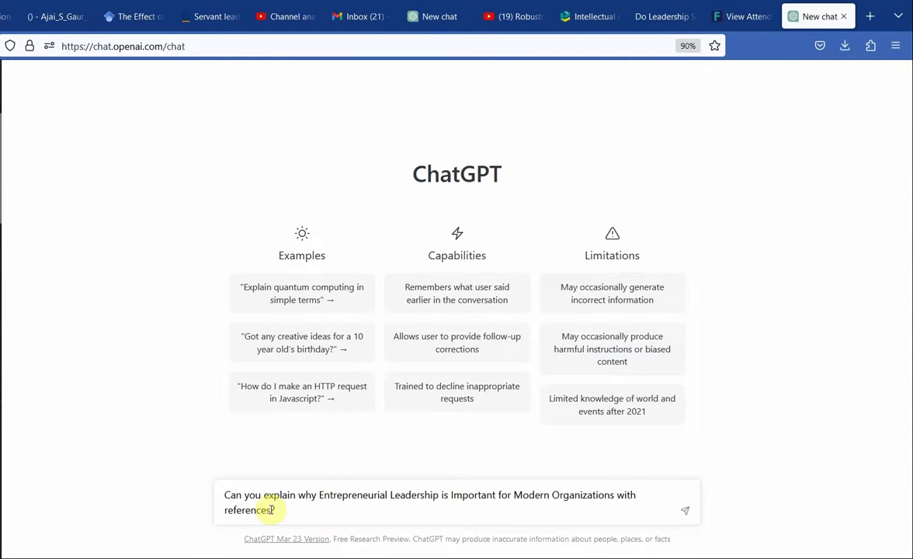
Send the question, scroll to the answer's References and copy the Hitt et al. (2018) title
{"action": "key", "text": "Return"}
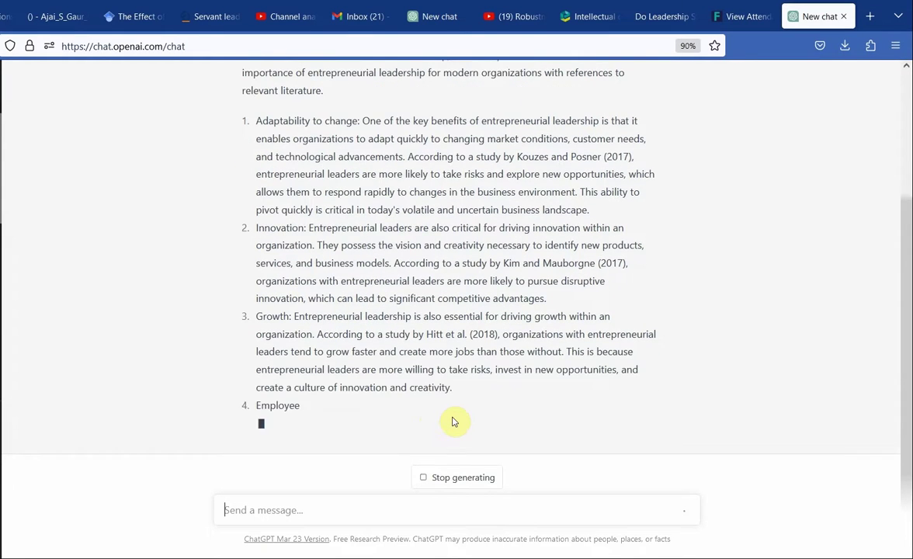
{"action": "left_click_drag", "start_coordinate": [905, 388], "coordinate": [906, 172]}
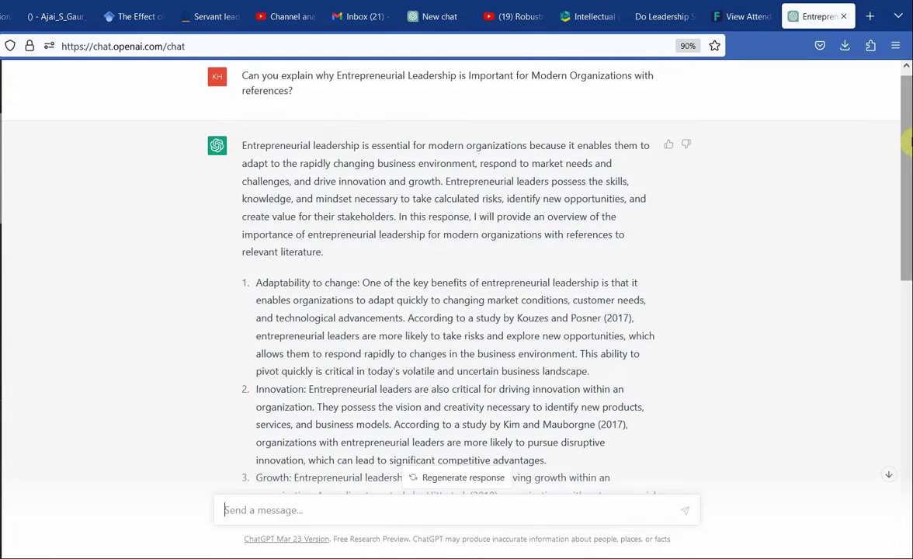
{"action": "left_click_drag", "start_coordinate": [907, 140], "coordinate": [906, 386]}
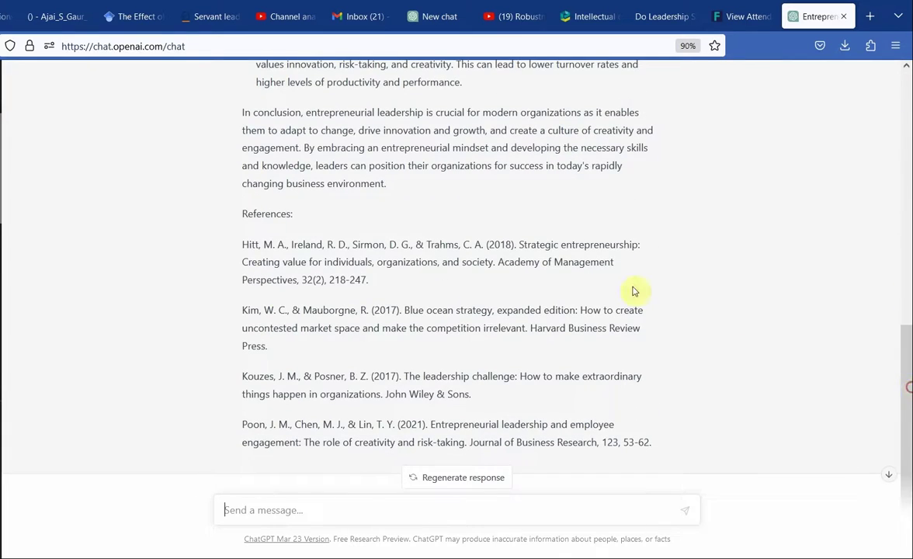
{"action": "left_click_drag", "start_coordinate": [519, 241], "coordinate": [504, 262]}
{"action": "key", "text": "ctrl+c"}
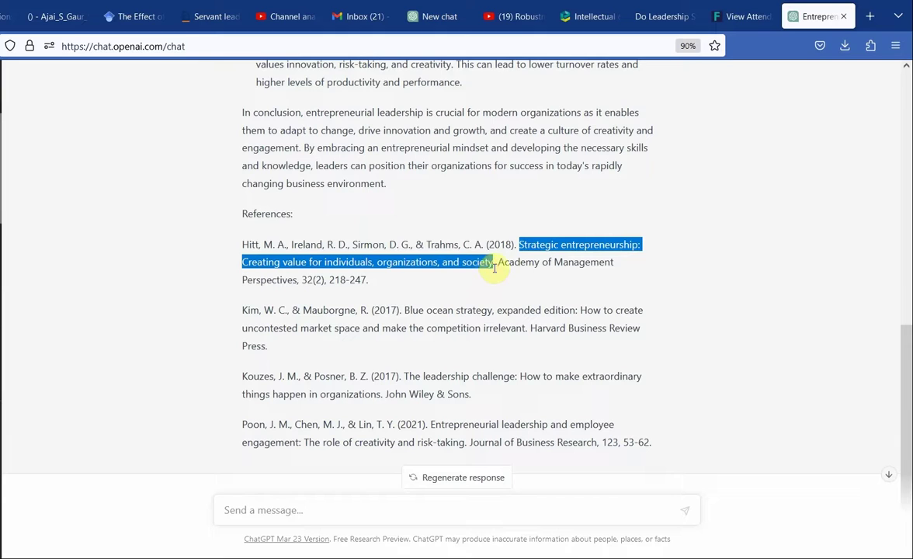
{"action": "left_click", "coordinate": [869, 16]}
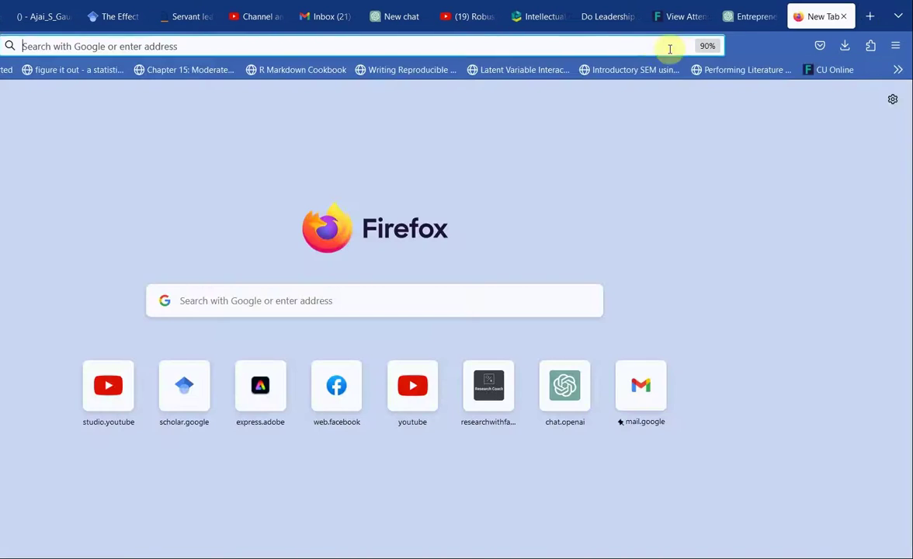
Search Google Scholar for the copied Hitt et al. (2018) title
{"action": "left_click", "coordinate": [629, 48]}
{"action": "type", "text": "scholar.google.com"}
{"action": "key", "text": "Return"}
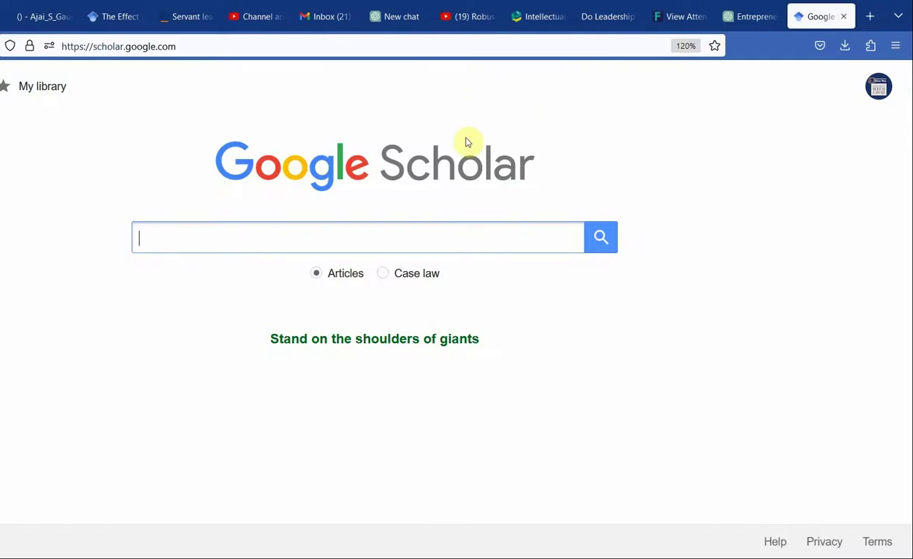
{"action": "key", "text": "ctrl+v"}
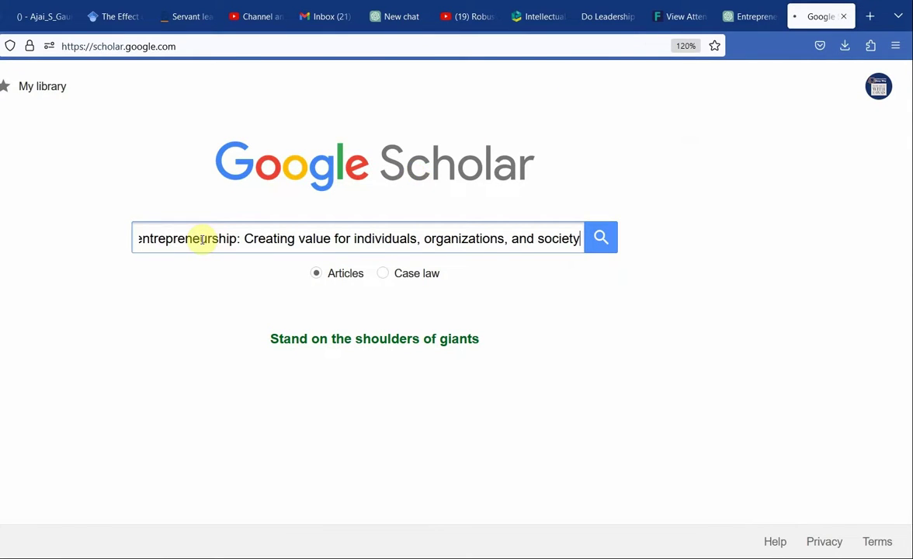
{"action": "key", "text": "Return"}
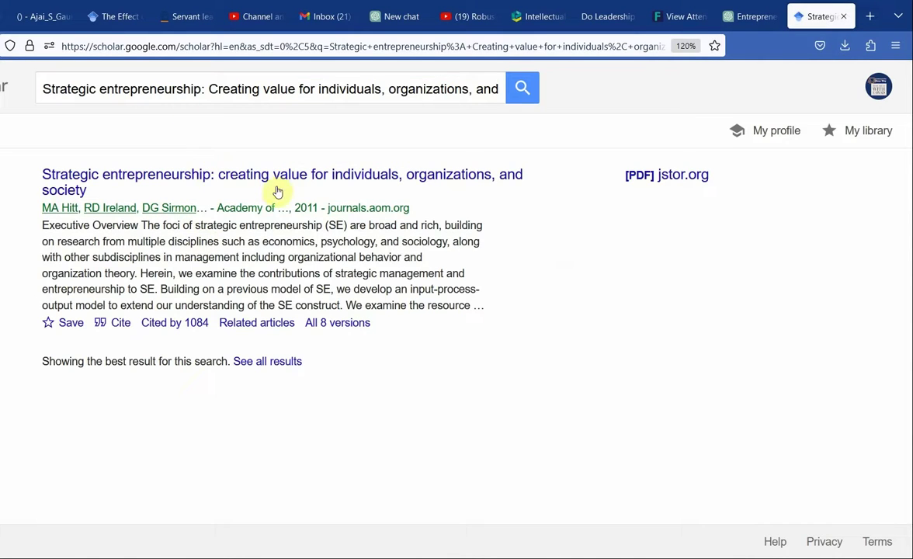
Copy Kim and Mauborgne's Blue ocean strategy title and search Scholar for it
{"action": "left_click", "coordinate": [740, 22]}
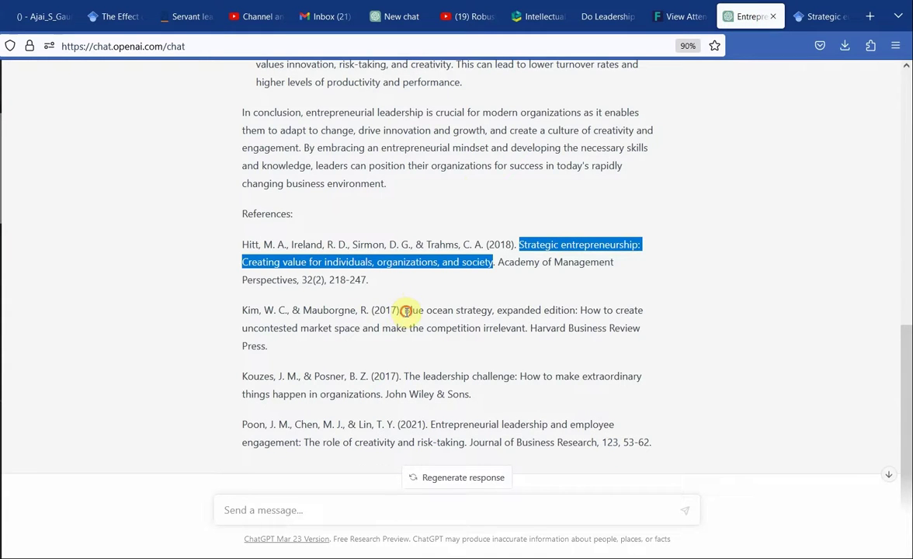
{"action": "left_click_drag", "start_coordinate": [404, 310], "coordinate": [528, 329]}
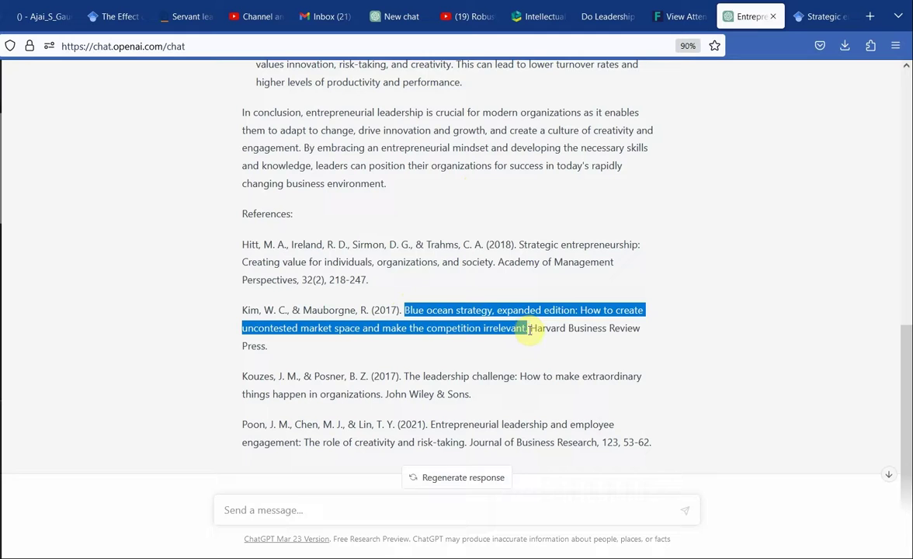
{"action": "left_click", "coordinate": [821, 15]}
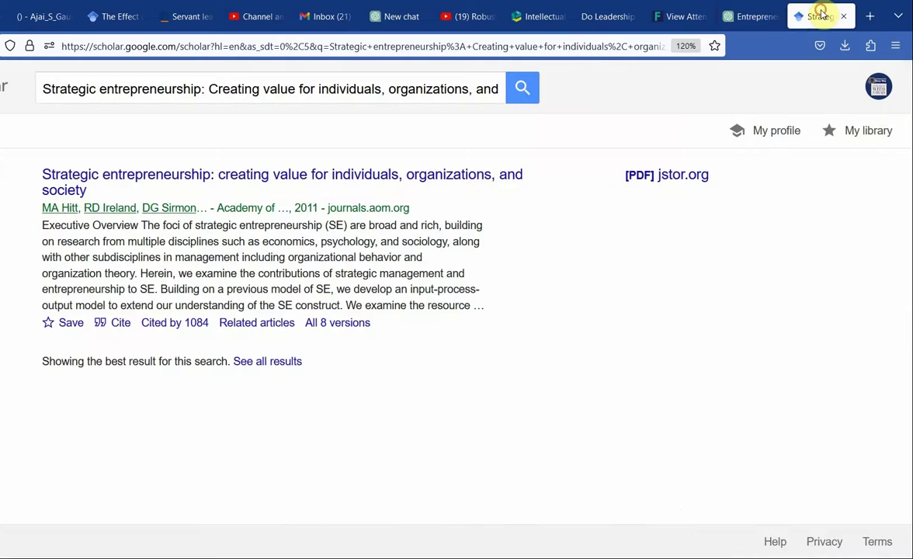
{"action": "left_click", "coordinate": [391, 94]}
{"action": "key", "text": "ctrl+a"}
{"action": "type", "text": "Blue ocean strategy: How to create uncontested market space and make the competition irrelevant"}
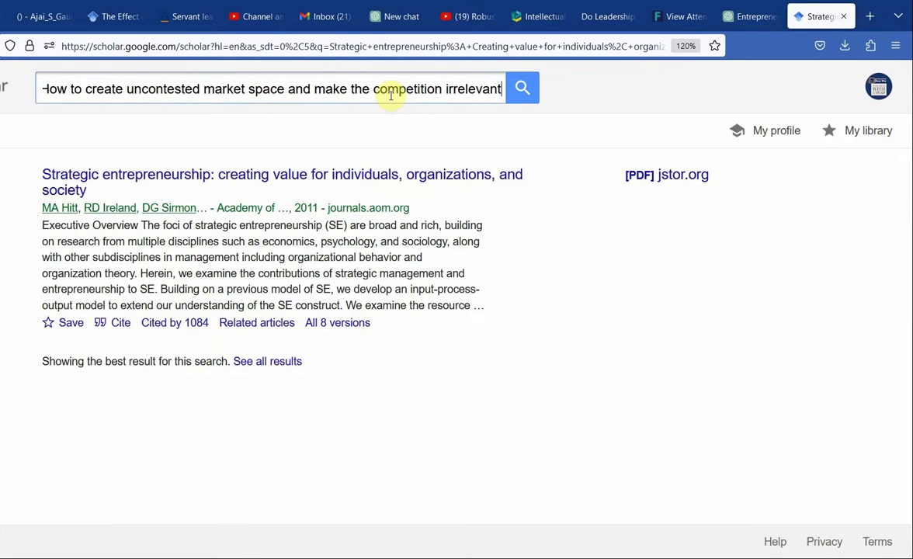
{"action": "key", "text": "Return"}
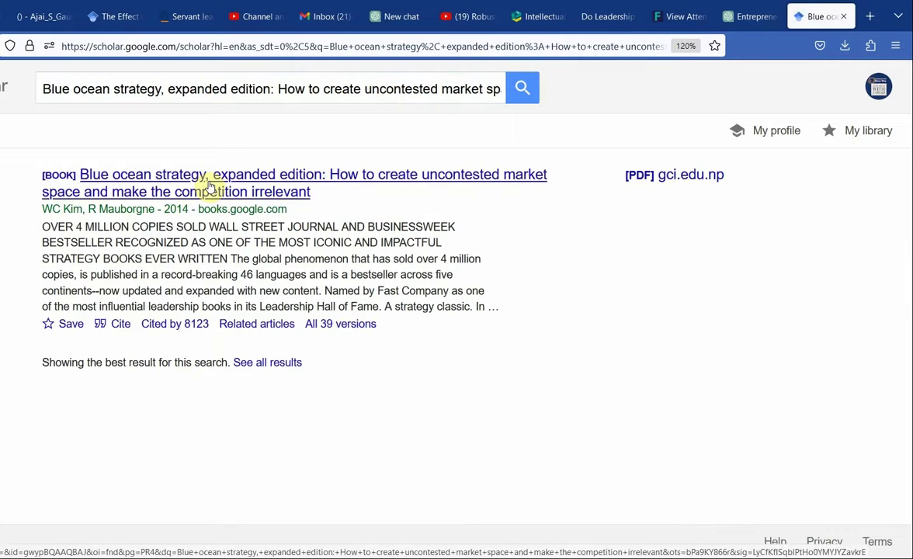
Copy The leadership challenge title and search Scholar for it, confirming the book exists
{"action": "left_click", "coordinate": [750, 15]}
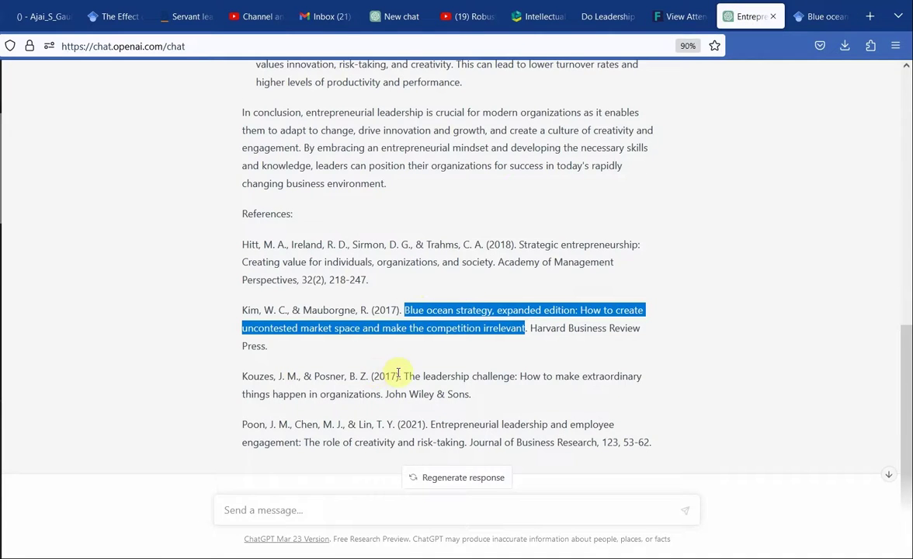
{"action": "left_click_drag", "start_coordinate": [405, 375], "coordinate": [383, 394]}
{"action": "key", "text": "ctrl+c"}
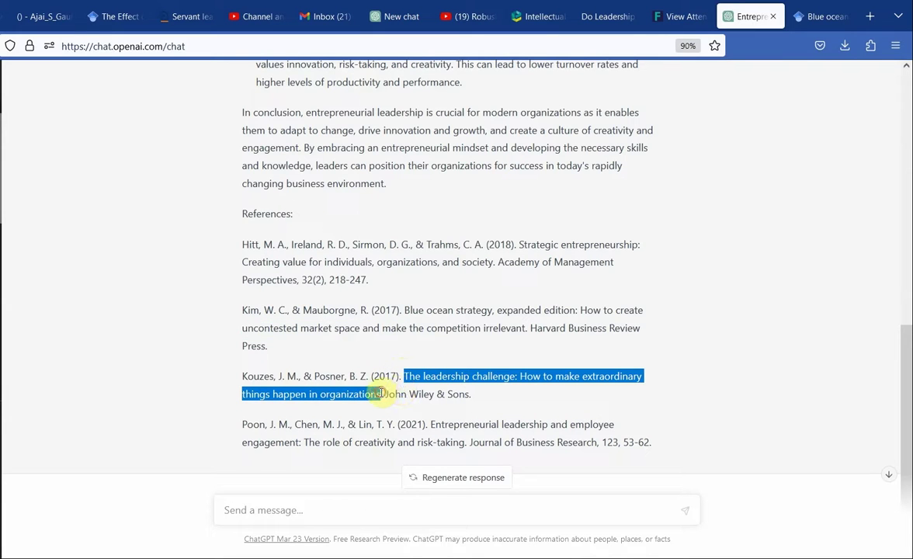
{"action": "left_click", "coordinate": [807, 16]}
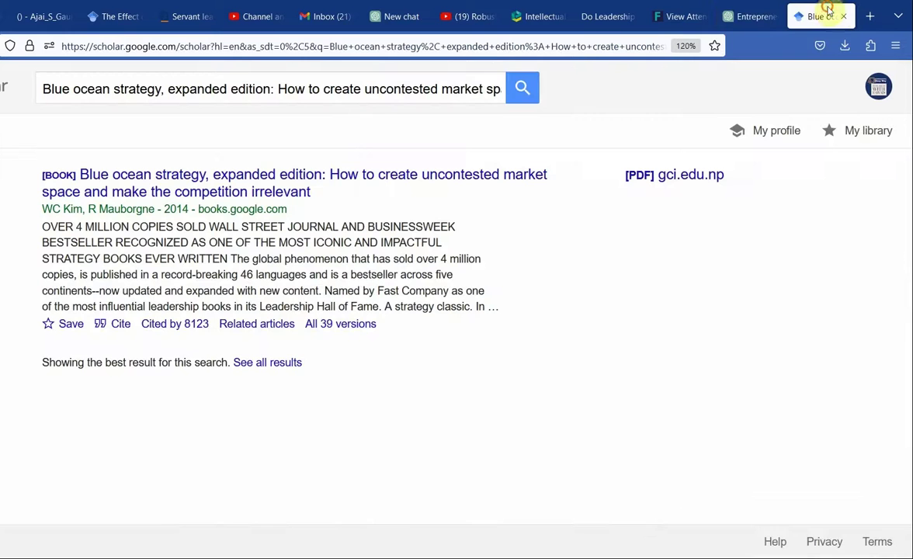
{"action": "left_click", "coordinate": [351, 100]}
{"action": "key", "text": "ctrl+a"}
{"action": "key", "text": "ctrl+v"}
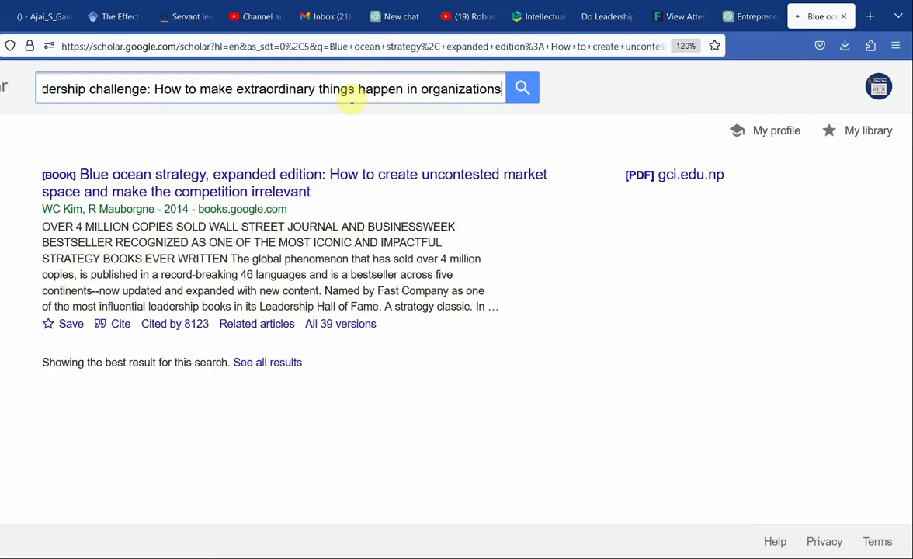
{"action": "key", "text": "Return"}
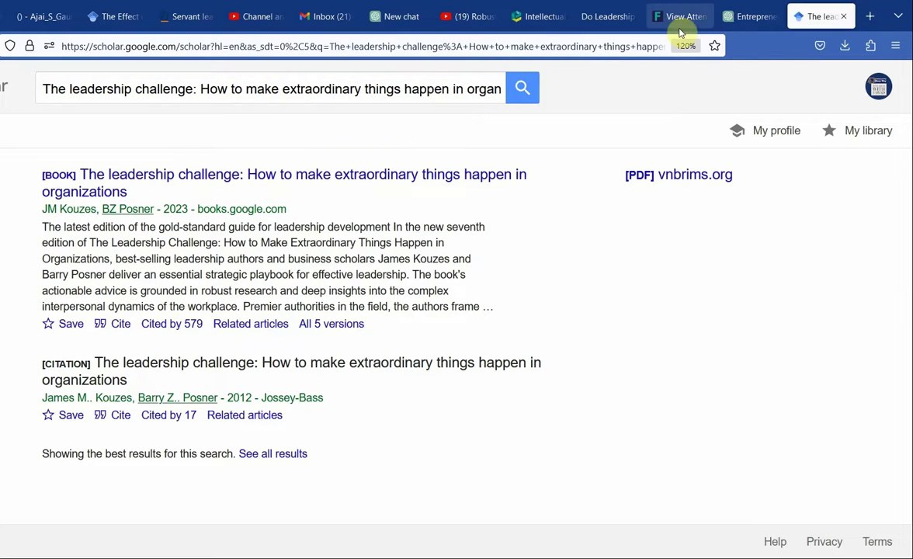
{"action": "left_click", "coordinate": [750, 16]}
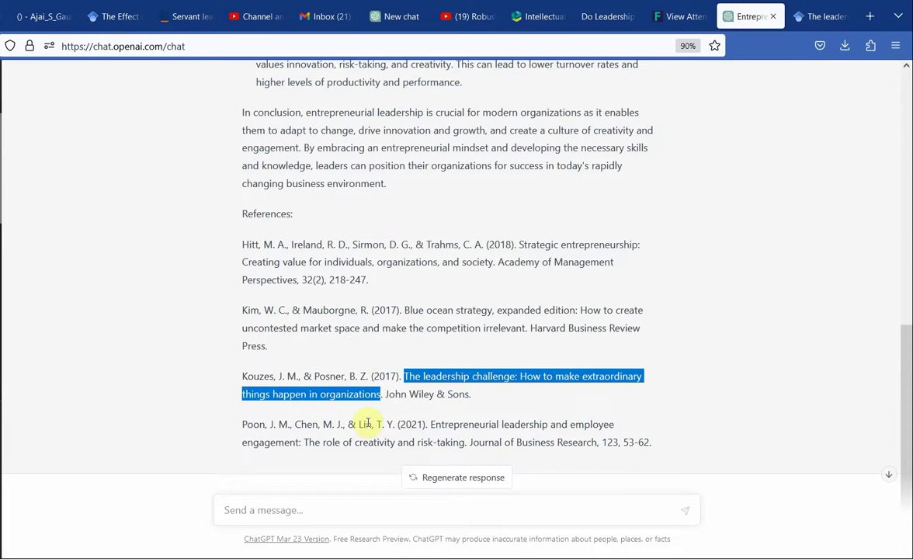
Search Google Scholar for the Poon et al. (2021) article title
{"action": "left_click_drag", "start_coordinate": [429, 425], "coordinate": [466, 442]}
{"action": "key", "text": "ctrl+c"}
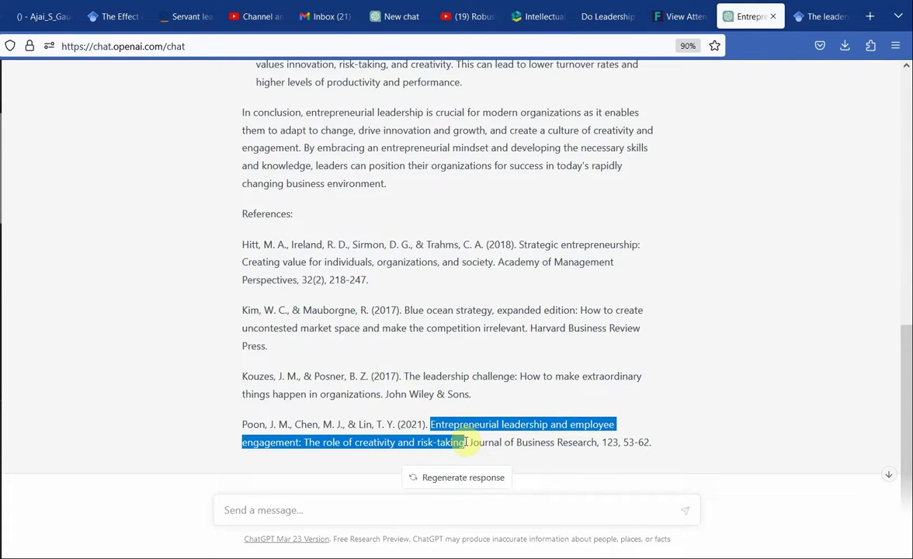
{"action": "left_click", "coordinate": [820, 17]}
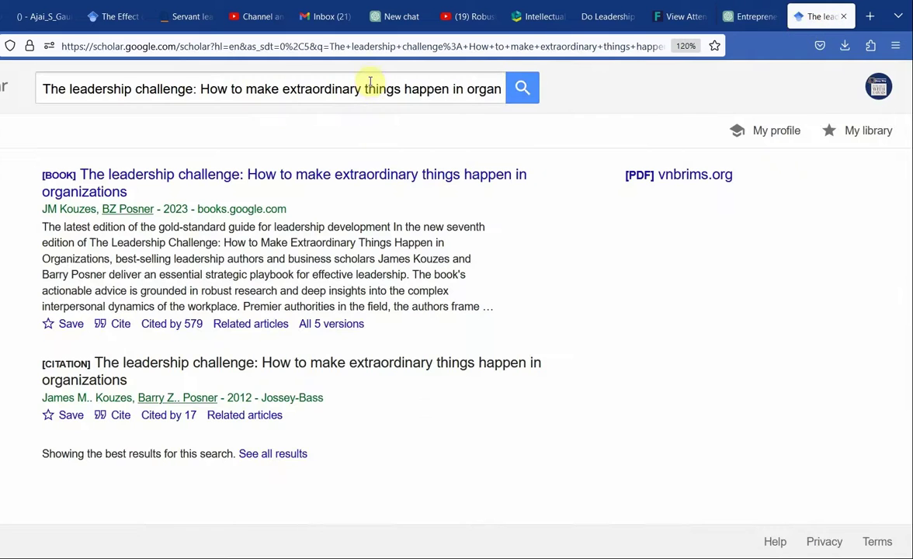
{"action": "left_click", "coordinate": [369, 84]}
{"action": "key", "text": "ctrl+a"}
{"action": "key", "text": "ctrl+v"}
{"action": "key", "text": "Return"}
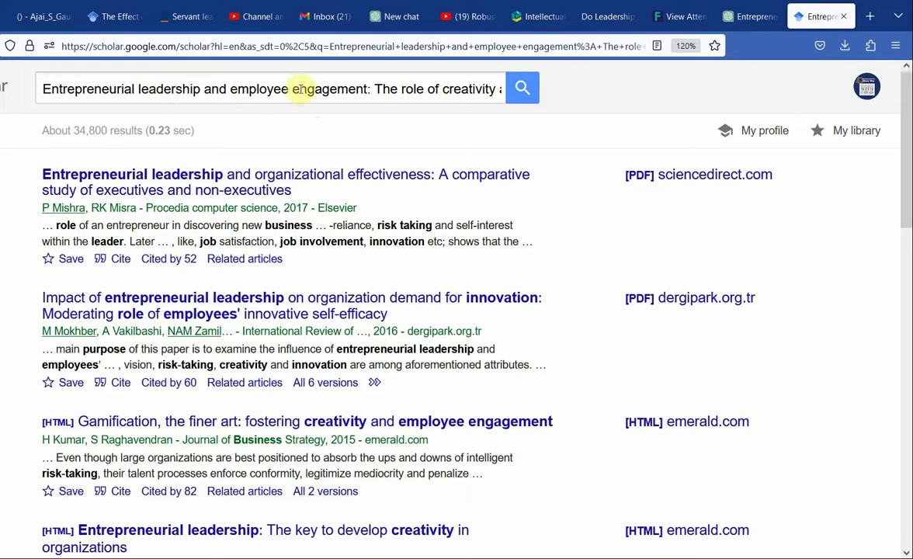
{"action": "left_click", "coordinate": [381, 89]}
{"action": "left_click_drag", "start_coordinate": [381, 89], "coordinate": [540, 89]}
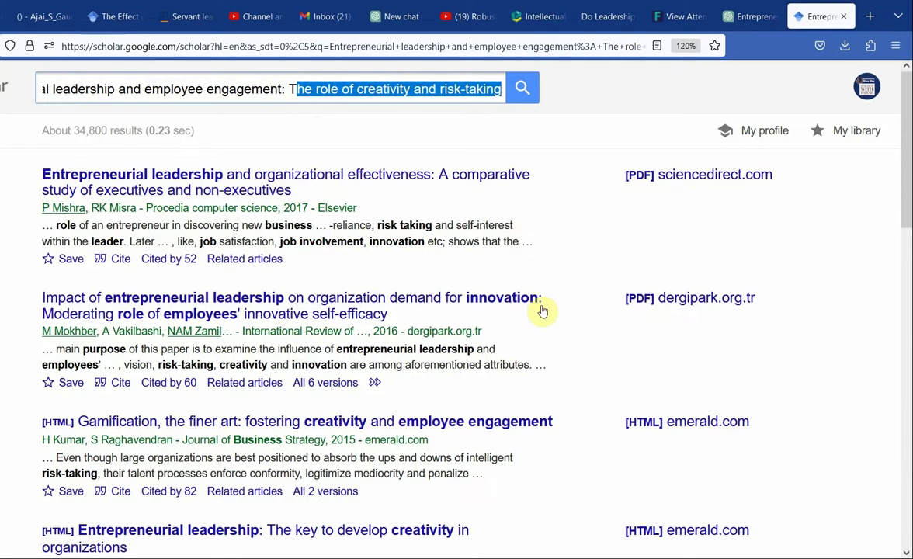
Copy the Poon reference's authors and year and load Google Scholar in a new tab
{"action": "left_click", "coordinate": [722, 16]}
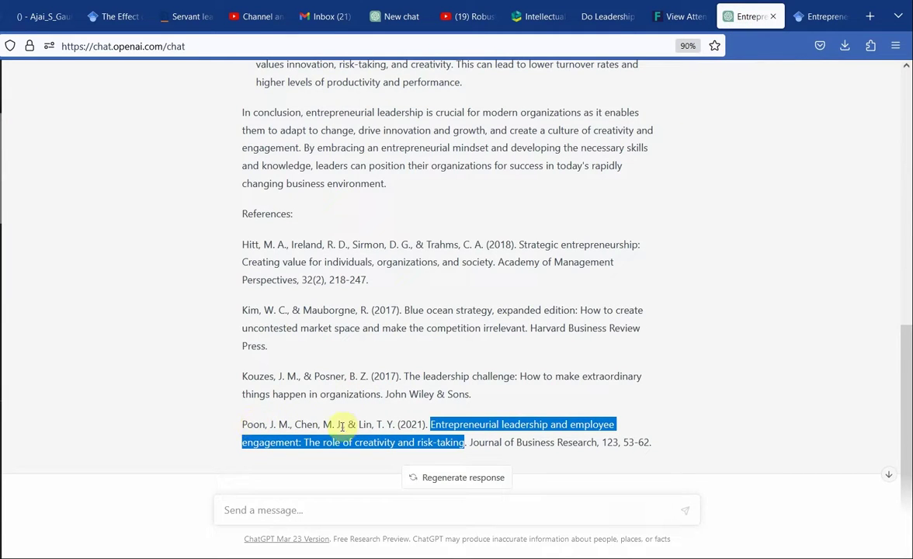
{"action": "left_click", "coordinate": [241, 424]}
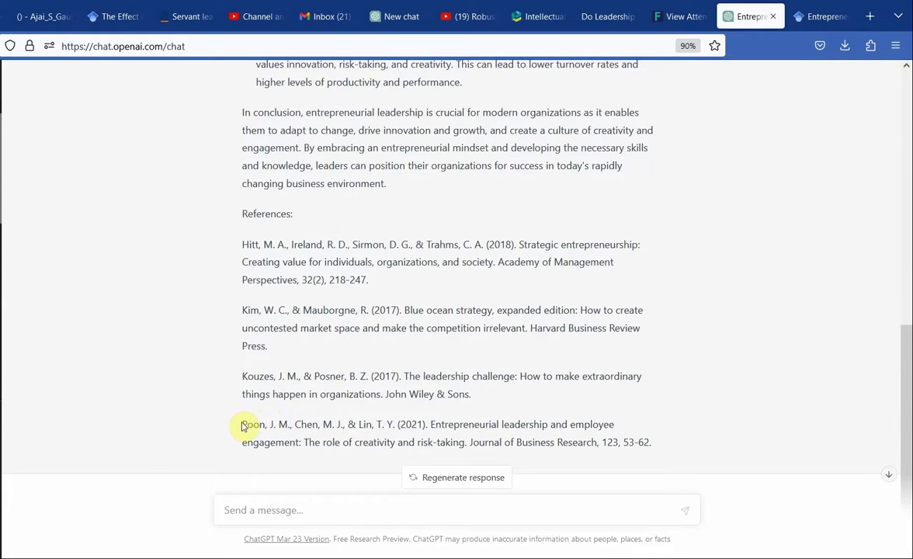
{"action": "left_click_drag", "start_coordinate": [242, 426], "coordinate": [428, 424]}
{"action": "key", "text": "ctrl+c"}
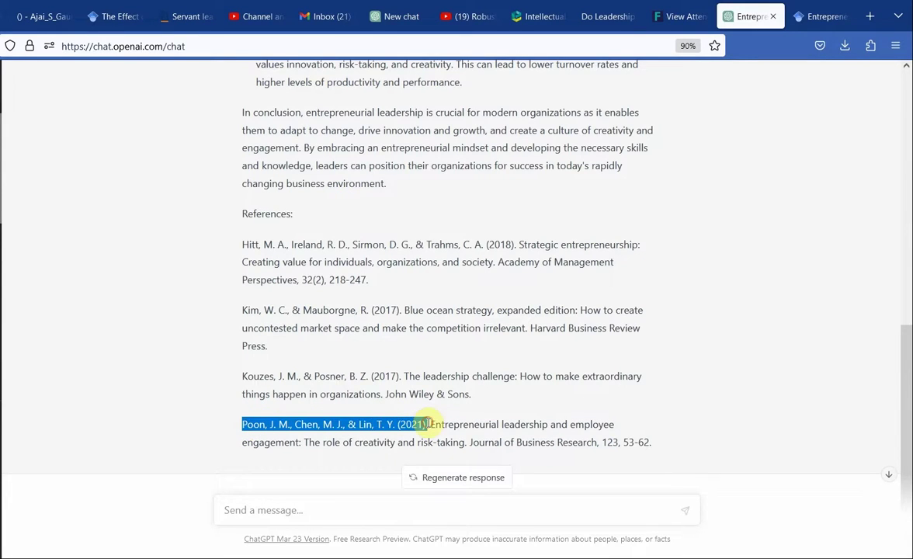
{"action": "key", "text": "ctrl+t"}
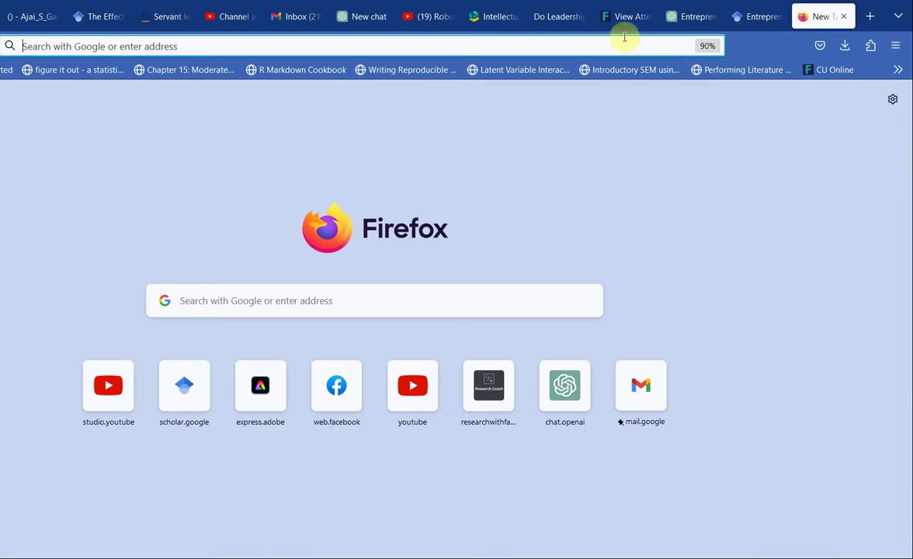
{"action": "left_click", "coordinate": [610, 38]}
{"action": "type", "text": "scho"}
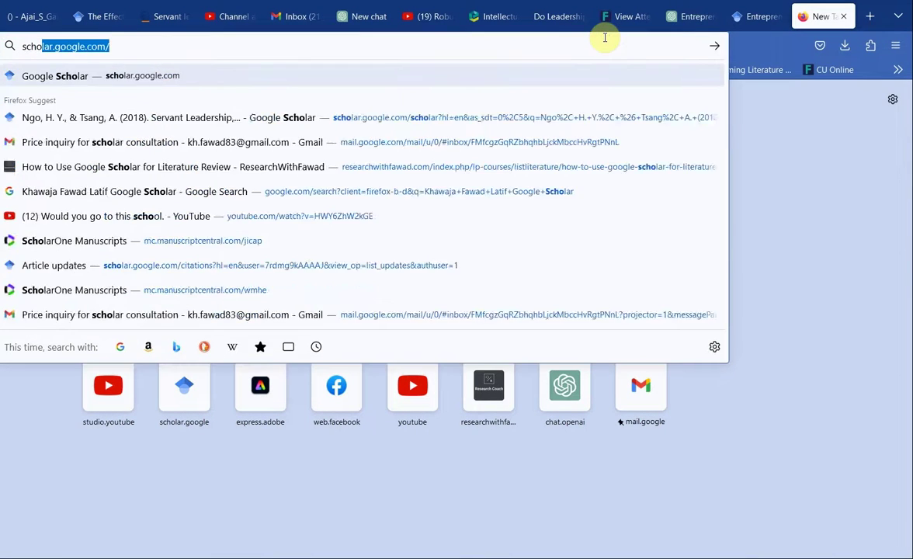
{"action": "key", "text": "Return"}
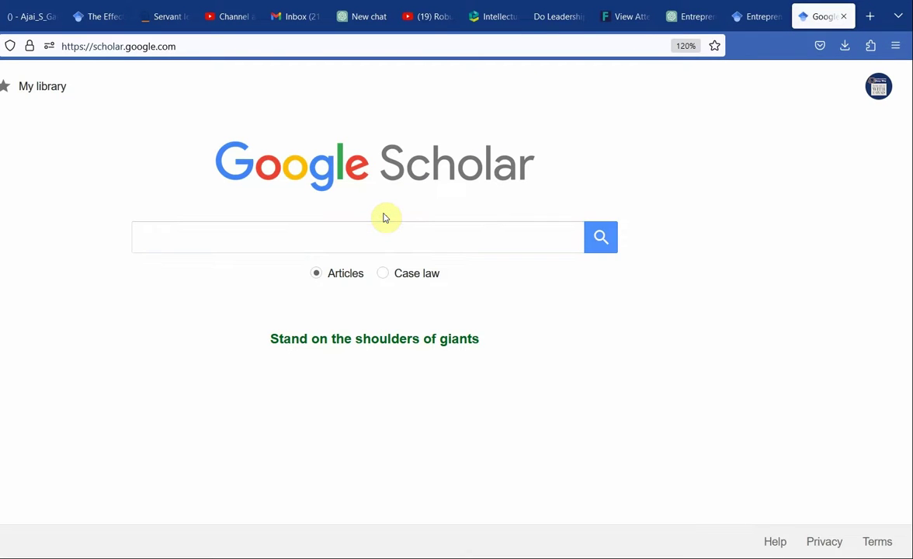
Search Scholar for Poon, Chen & Lin (2021), getting about 4,110 unrelated results
{"action": "left_click", "coordinate": [365, 229]}
{"action": "key", "text": "ctrl+v"}
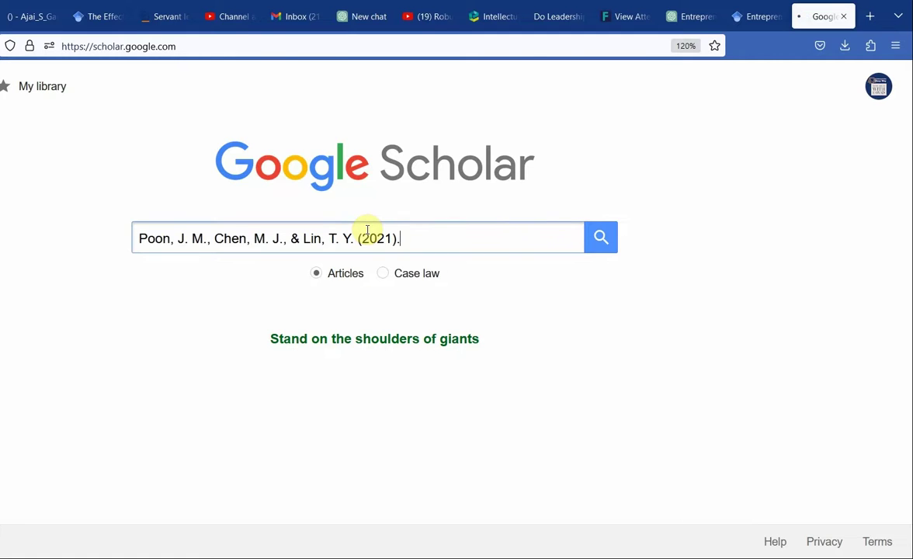
{"action": "key", "text": "Return"}
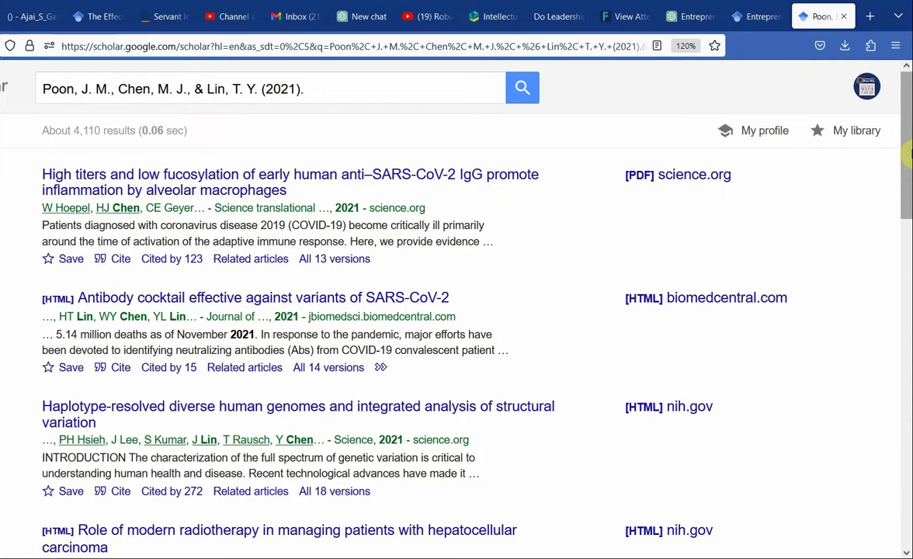
{"action": "left_click_drag", "start_coordinate": [906, 82], "coordinate": [905, 443]}
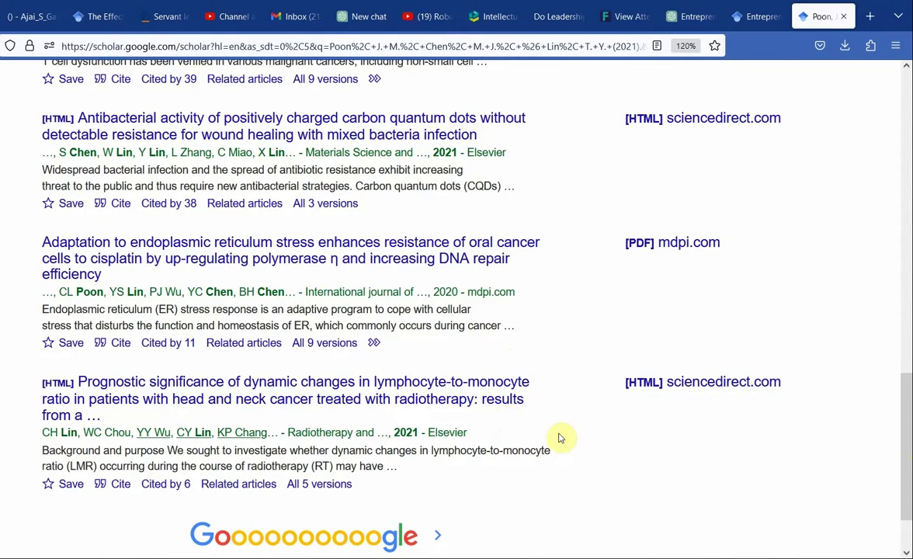
{"action": "left_click_drag", "start_coordinate": [906, 385], "coordinate": [907, 78]}
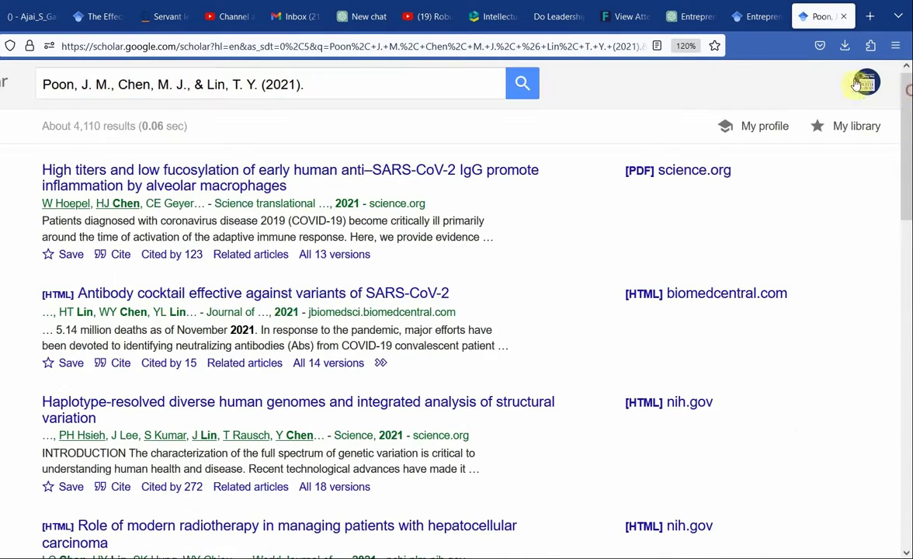
{"action": "left_click", "coordinate": [695, 18]}
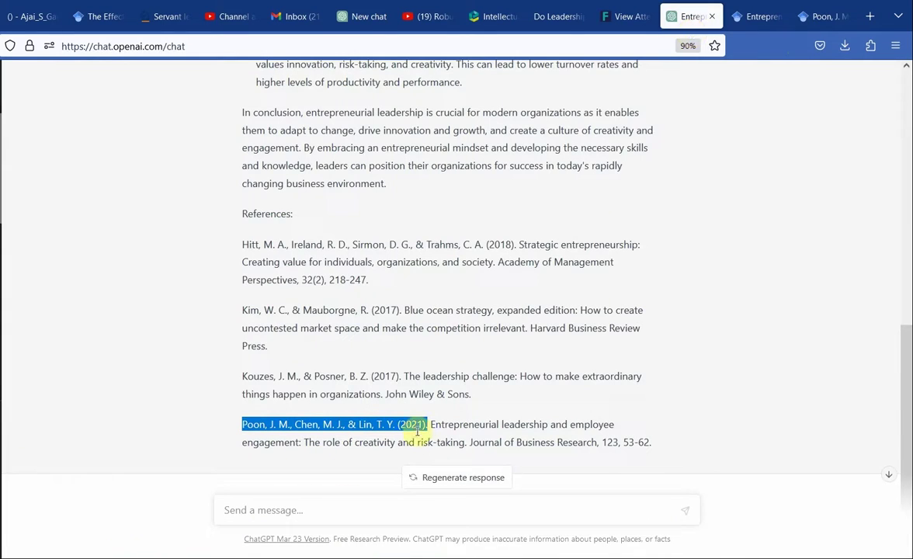
Limit the Poon title search to since 2019, giving about 17,500 results with no match
{"action": "left_click_drag", "start_coordinate": [430, 425], "coordinate": [466, 441]}
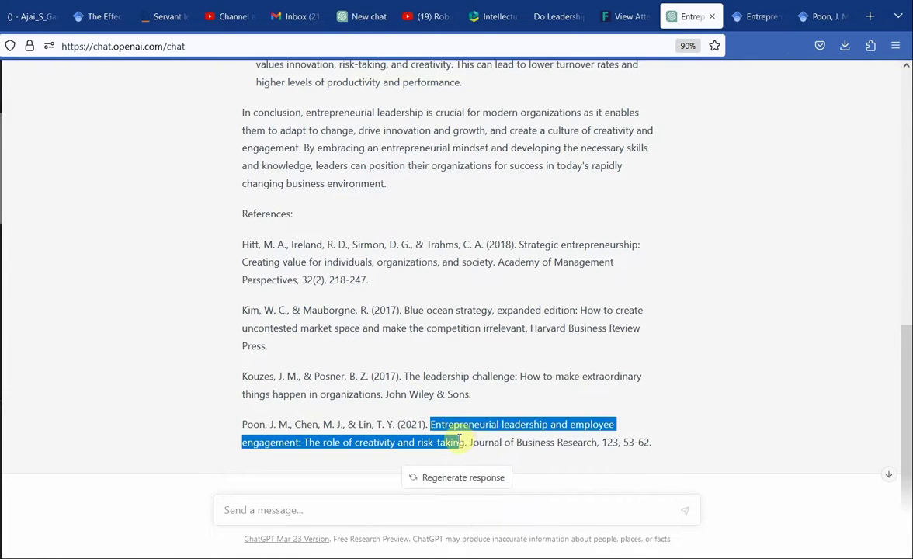
{"action": "left_click", "coordinate": [764, 16]}
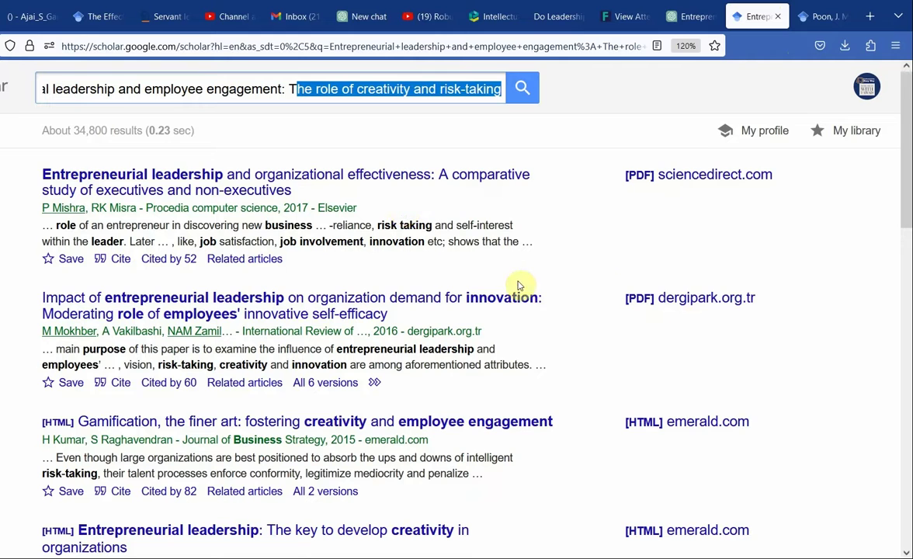
{"action": "scroll", "coordinate": [906, 105], "scroll_direction": "down", "scroll_amount": 1}
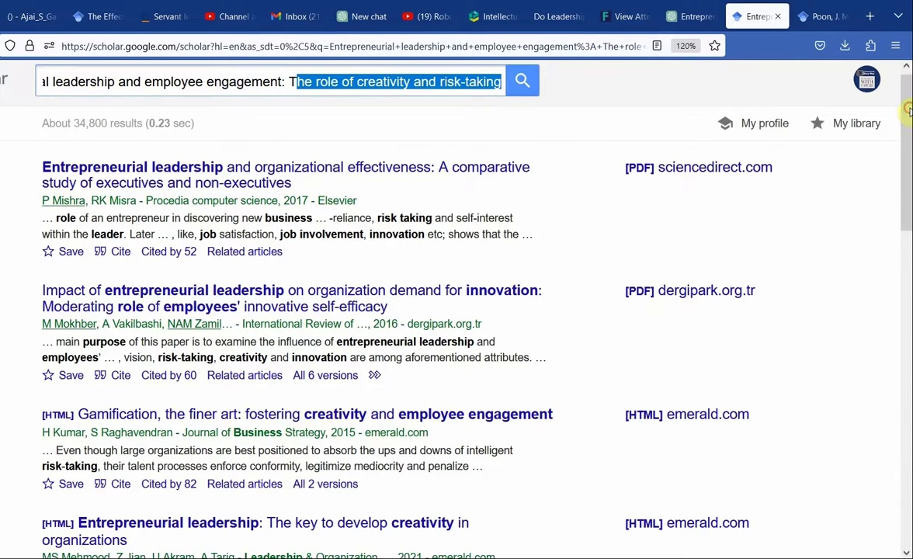
{"action": "left_click", "coordinate": [1, 179]}
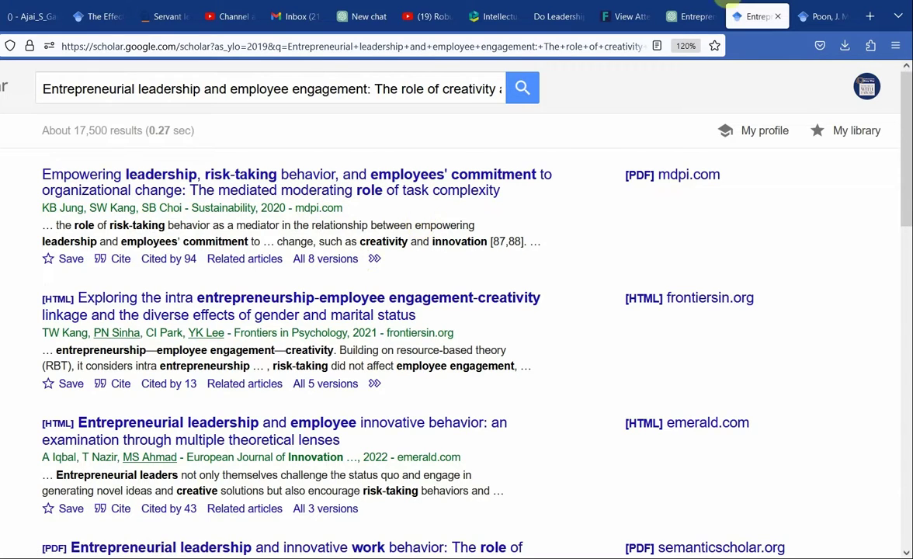
{"action": "left_click", "coordinate": [673, 16]}
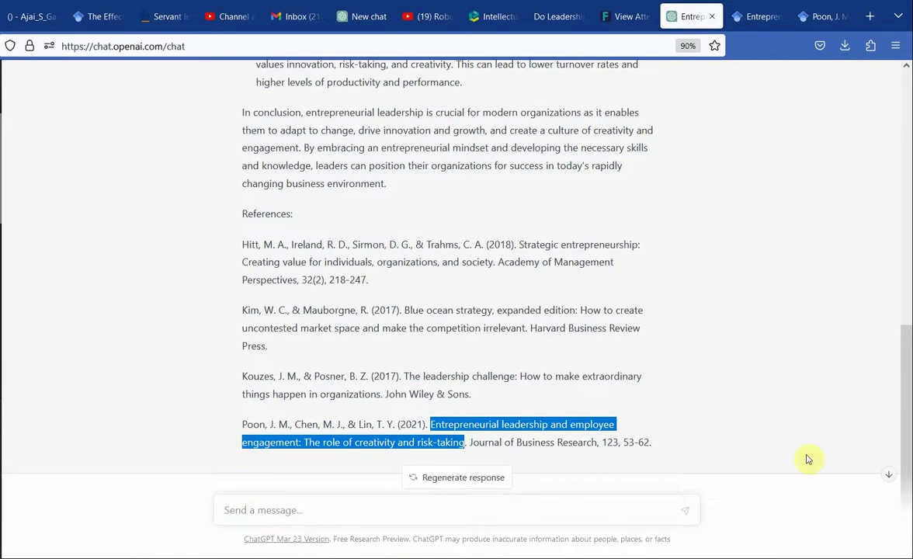
Copy the Poon et al. (2021) claim about motivated, committed employees, without its citation
{"action": "left_click_drag", "start_coordinate": [904, 377], "coordinate": [907, 310]}
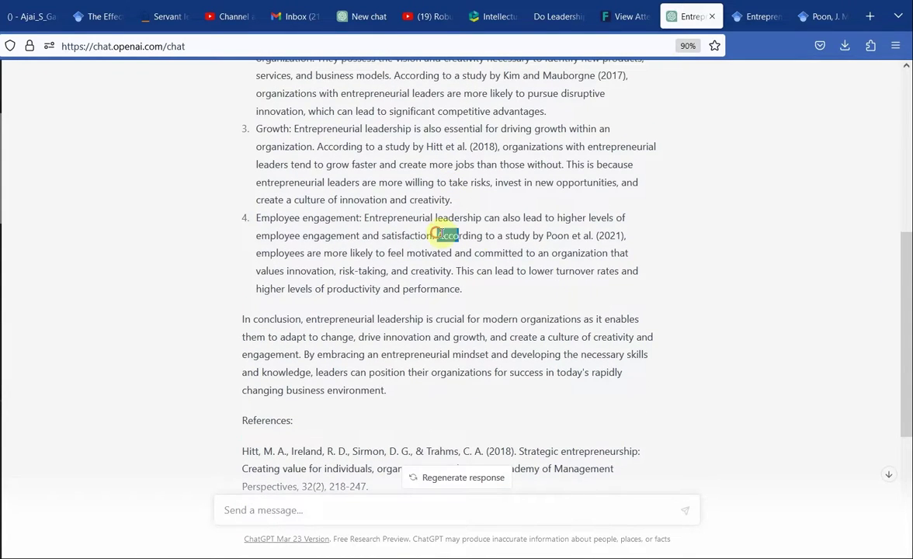
{"action": "left_click_drag", "start_coordinate": [438, 234], "coordinate": [452, 271]}
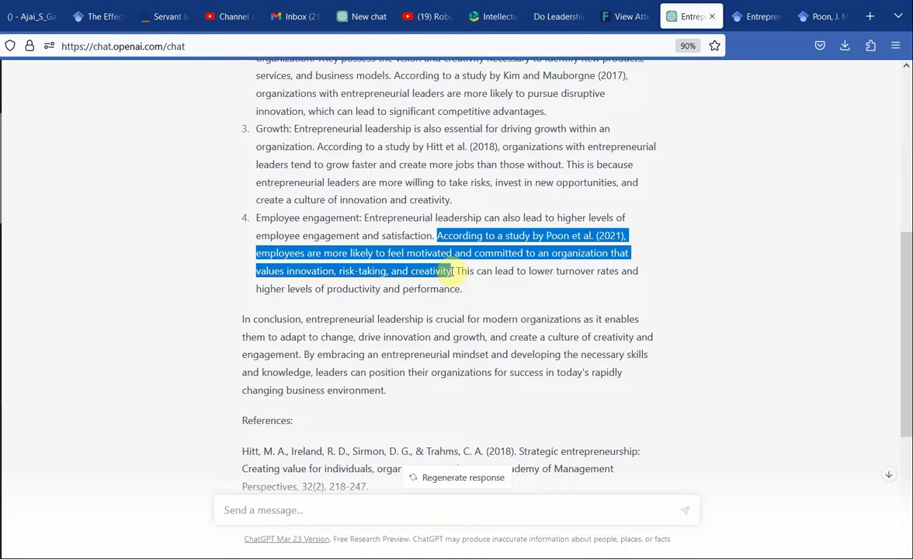
{"action": "left_click", "coordinate": [204, 224]}
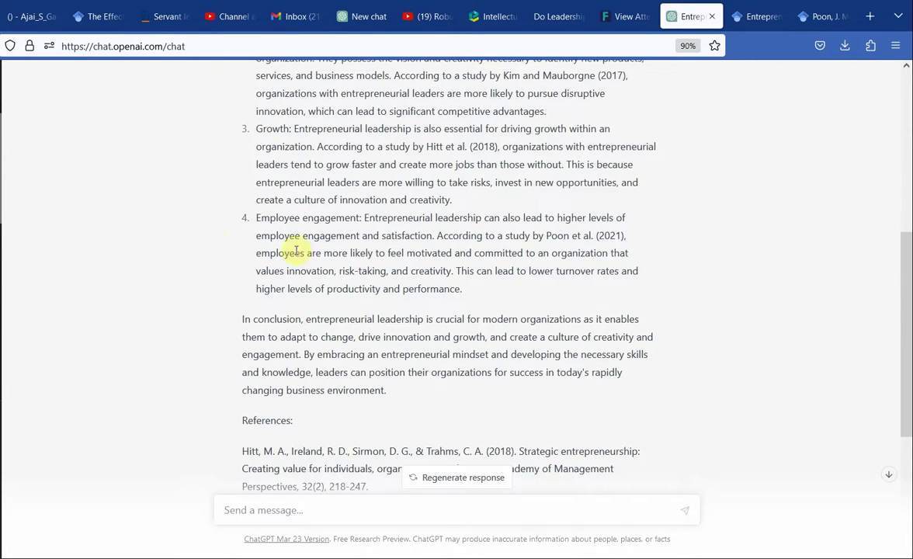
{"action": "left_click_drag", "start_coordinate": [438, 237], "coordinate": [452, 266]}
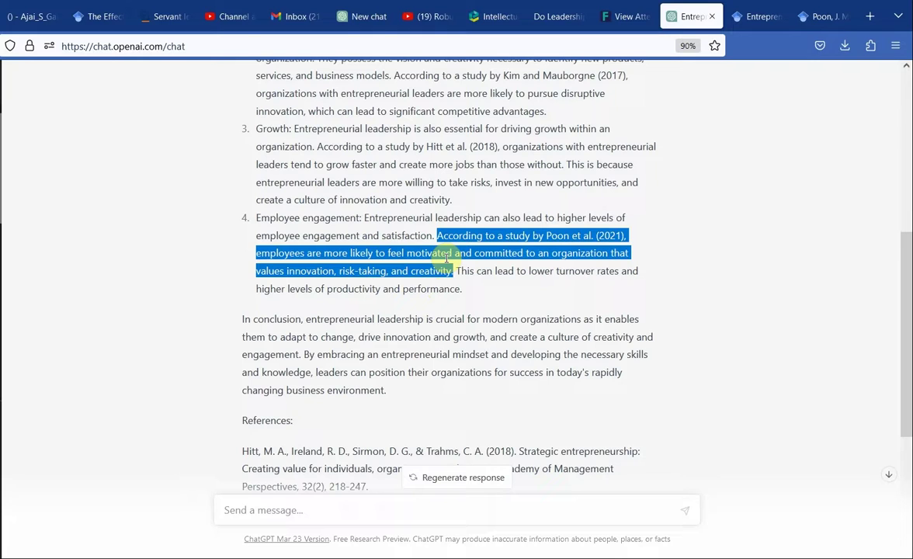
{"action": "left_click", "coordinate": [281, 240]}
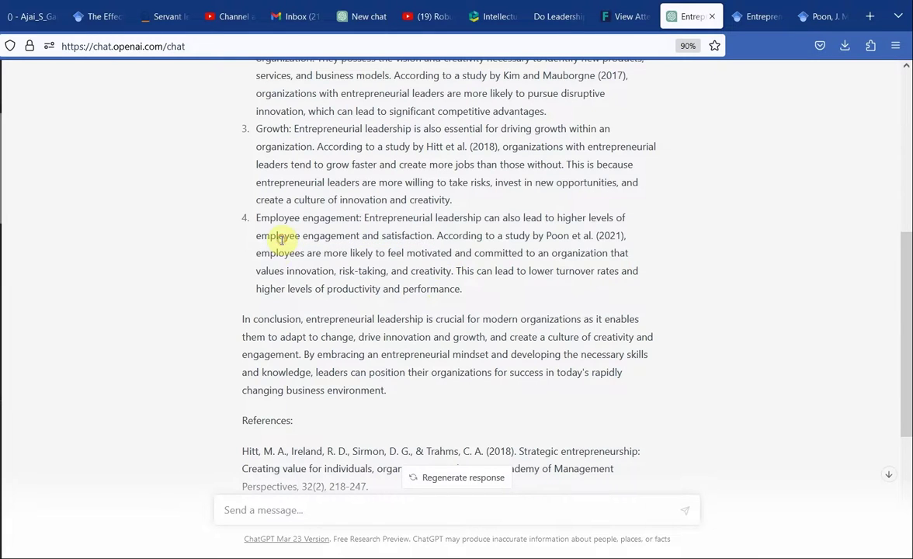
{"action": "left_click_drag", "start_coordinate": [257, 253], "coordinate": [447, 271]}
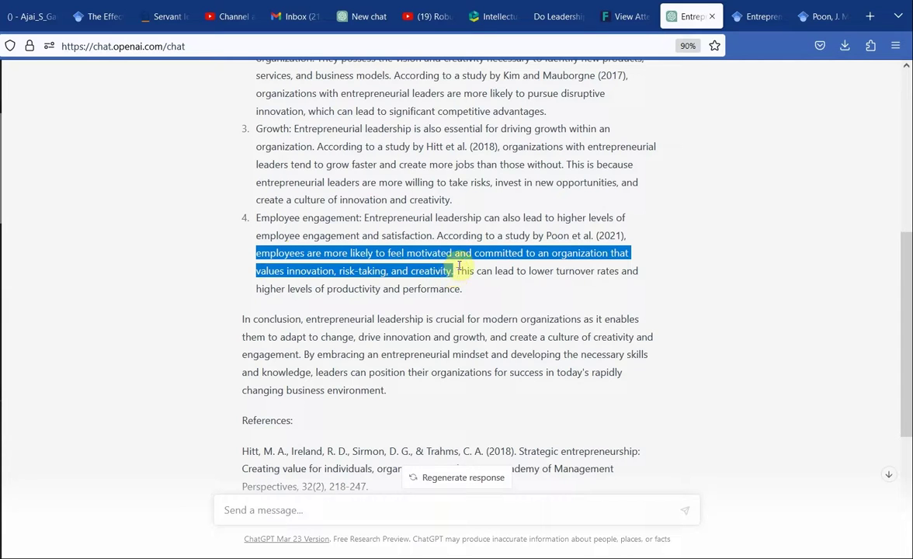
{"action": "left_click", "coordinate": [761, 16]}
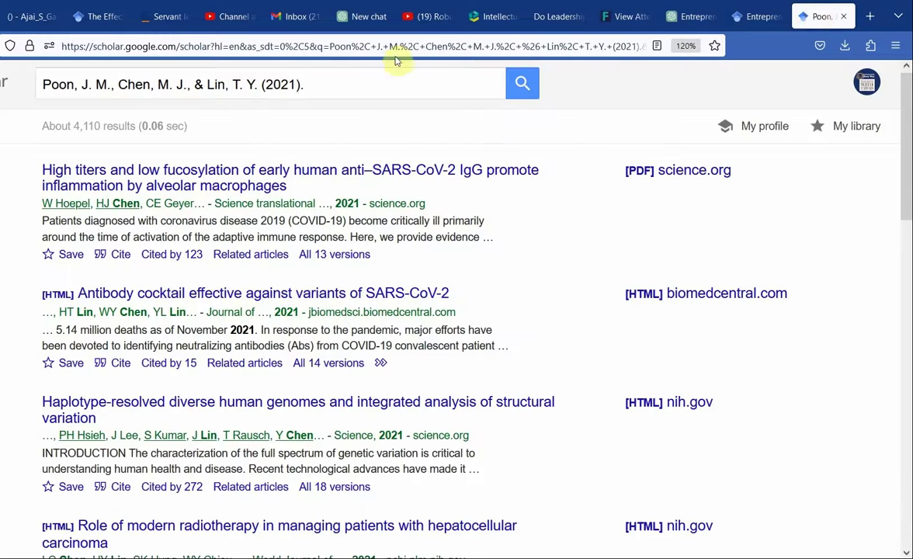
Search Google Scholar for the copied claim sentence without its trailing period
{"action": "left_click", "coordinate": [362, 79]}
{"action": "key", "text": "ctrl+a"}
{"action": "key", "text": "ctrl+v"}
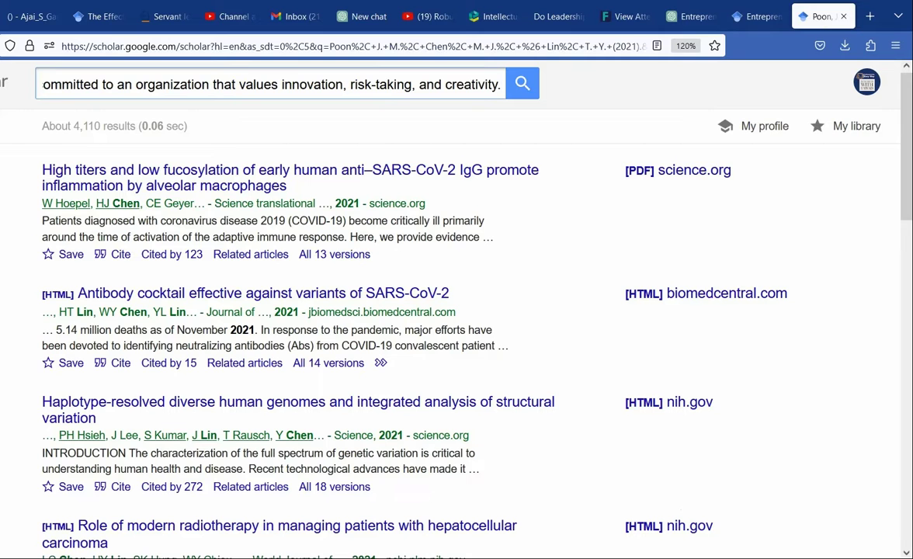
{"action": "key", "text": "BackSpace"}
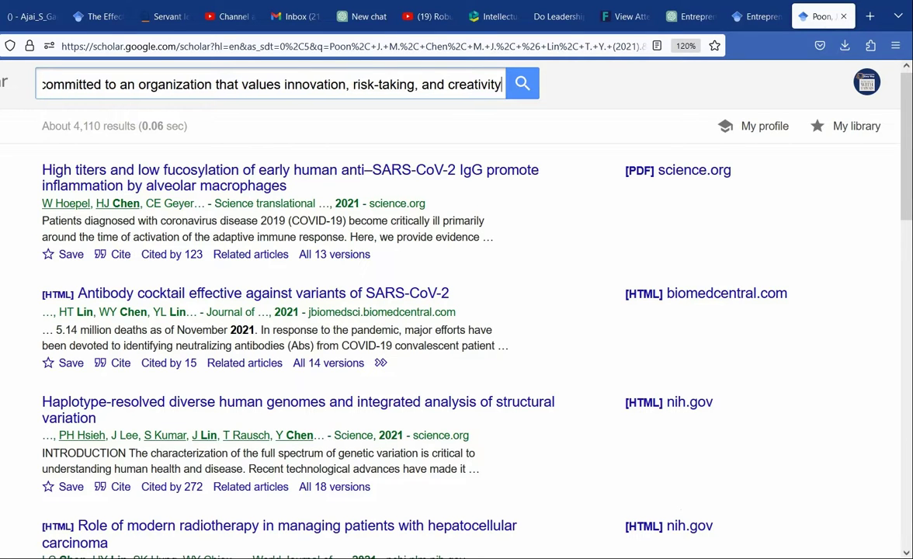
{"action": "key", "text": "Return"}
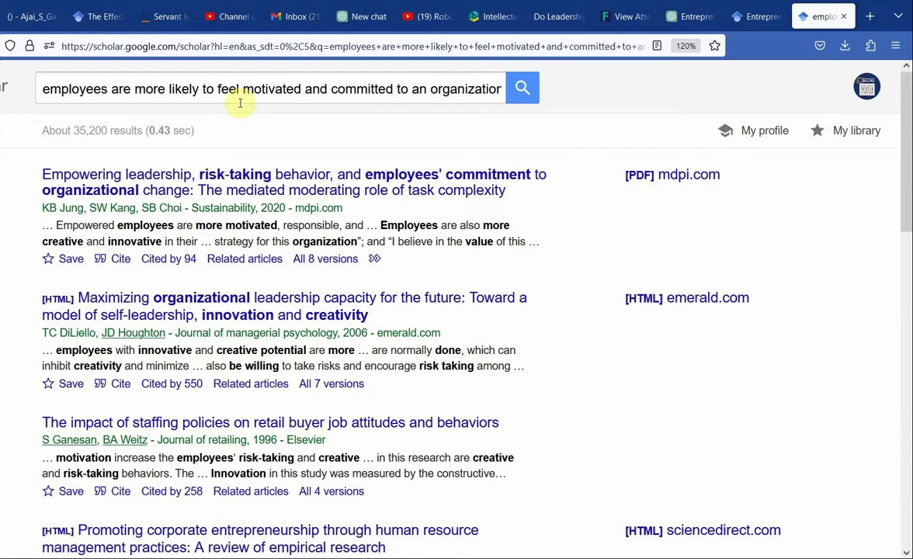
Delete 'are more likely to' from the claim query
{"action": "left_click_drag", "start_coordinate": [234, 88], "coordinate": [206, 75]}
{"action": "left_click", "coordinate": [148, 90]}
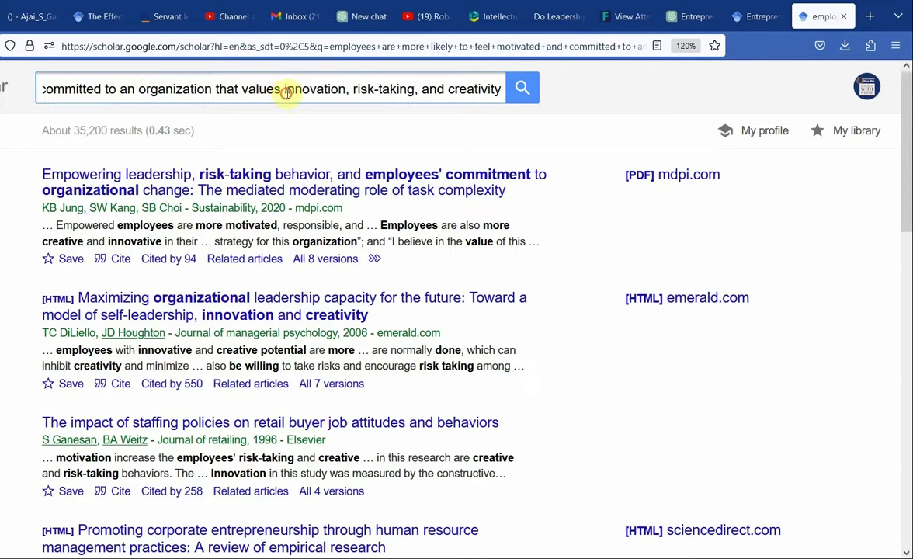
{"action": "key", "text": "Home"}
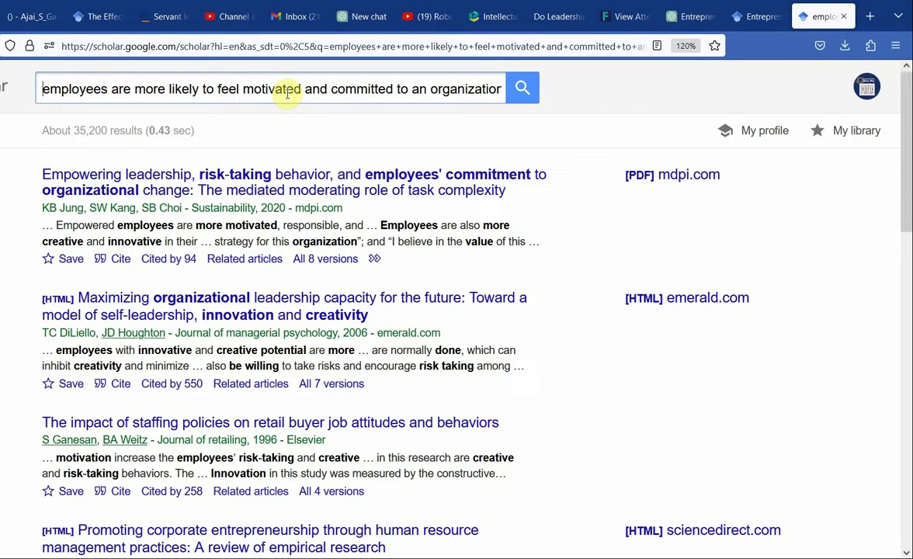
{"action": "key", "text": "Right"}
{"action": "key", "text": "Right"}
{"action": "key", "text": "Right"}
{"action": "key", "text": "Right"}
{"action": "key", "text": "Right"}
{"action": "key", "text": "Right"}
{"action": "key", "text": "Right"}
{"action": "key", "text": "Right"}
{"action": "key", "text": "Right"}
{"action": "key", "text": "Right"}
{"action": "key", "text": "Right"}
{"action": "key", "text": "Right"}
{"action": "key", "text": "Right"}
{"action": "key", "text": "Right"}
{"action": "key", "text": "Right"}
{"action": "key", "text": "Right"}
{"action": "key", "text": "Right"}
{"action": "key", "text": "Right"}
{"action": "key", "text": "Right"}
{"action": "key", "text": "Right"}
{"action": "key", "text": "Left"}
{"action": "key", "text": "Left"}
{"action": "key", "text": "Left"}
{"action": "key", "text": "Left"}
{"action": "key", "text": "Left"}
{"action": "key", "text": "Left"}
{"action": "key", "text": "Left"}
{"action": "key", "text": "Left"}
{"action": "key", "text": "Left"}
{"action": "key", "text": "Left"}
{"action": "key", "text": "Left"}
{"action": "key", "text": "Left"}
{"action": "key", "text": "Left"}
{"action": "key", "text": "shift+Right"}
{"action": "key", "text": "shift+Right"}
{"action": "key", "text": "shift+Right"}
{"action": "key", "text": "shift+Right"}
{"action": "key", "text": "shift+Right"}
{"action": "key", "text": "shift+Right"}
{"action": "key", "text": "shift+Right"}
{"action": "key", "text": "shift+Right"}
{"action": "key", "text": "shift+Right"}
{"action": "key", "text": "shift+Right"}
{"action": "key", "text": "shift+Right"}
{"action": "key", "text": "shift+Right"}
{"action": "key", "text": "shift+Right"}
{"action": "key", "text": "shift+Right"}
{"action": "key", "text": "shift+Right"}
{"action": "key", "text": "shift+Right"}
{"action": "key", "text": "shift+Right"}
{"action": "key", "text": "shift+Right"}
{"action": "key", "text": "shift+Right"}
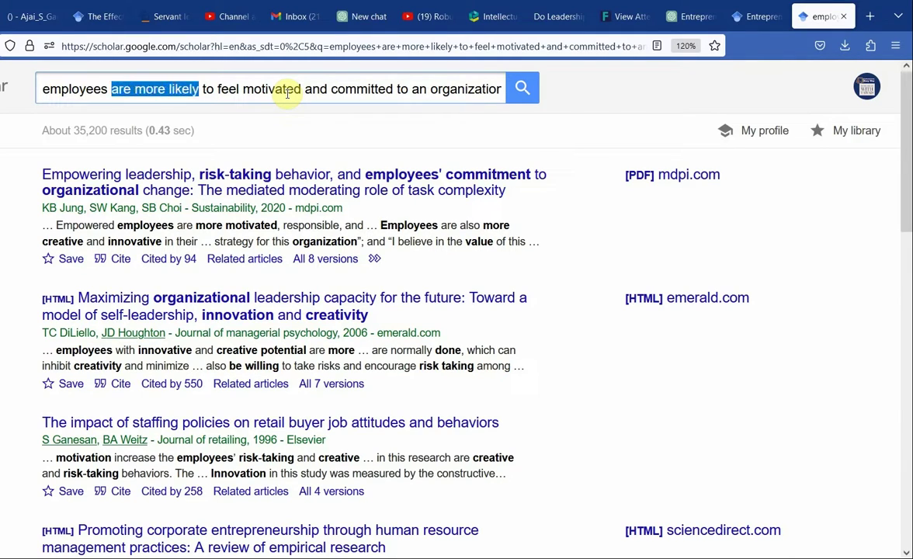
{"action": "key", "text": "BackSpace"}
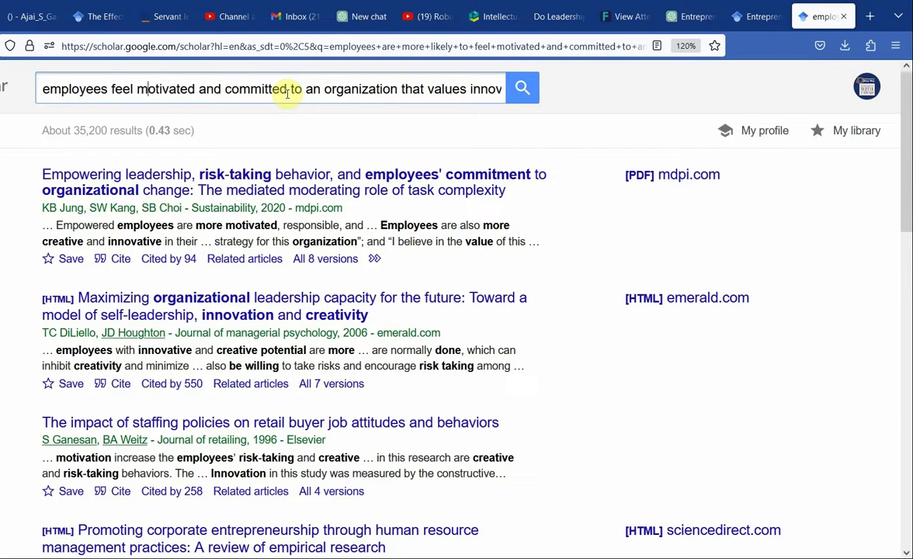
Drop 'and committed' and the risk-taking and creativity ending, search, then paste the ending back
{"action": "key", "text": "Right"}
{"action": "key", "text": "Right"}
{"action": "key", "text": "Right"}
{"action": "key", "text": "Right"}
{"action": "key", "text": "Right"}
{"action": "key", "text": "Right"}
{"action": "key", "text": "Right"}
{"action": "key", "text": "Right"}
{"action": "key", "text": "Right"}
{"action": "key", "text": "Right"}
{"action": "key", "text": "Right"}
{"action": "key", "text": "Right"}
{"action": "key", "text": "Right"}
{"action": "key", "text": "Right"}
{"action": "key", "text": "Right"}
{"action": "key", "text": "Left"}
{"action": "key", "text": "Left"}
{"action": "key", "text": "Left"}
{"action": "key", "text": "Left"}
{"action": "key", "text": "Left"}
{"action": "key", "text": "Left"}
{"action": "key", "text": "Left"}
{"action": "key", "text": "shift+Right"}
{"action": "key", "text": "shift+Right"}
{"action": "key", "text": "shift+Right"}
{"action": "key", "text": "shift+Right"}
{"action": "key", "text": "shift+Right"}
{"action": "key", "text": "shift+Right"}
{"action": "key", "text": "shift+Right"}
{"action": "key", "text": "shift+Right"}
{"action": "key", "text": "shift+Right"}
{"action": "key", "text": "shift+Right"}
{"action": "key", "text": "shift+Right"}
{"action": "key", "text": "shift+Right"}
{"action": "key", "text": "shift+Right"}
{"action": "key", "text": "shift+Right"}
{"action": "key", "text": "BackSpace"}
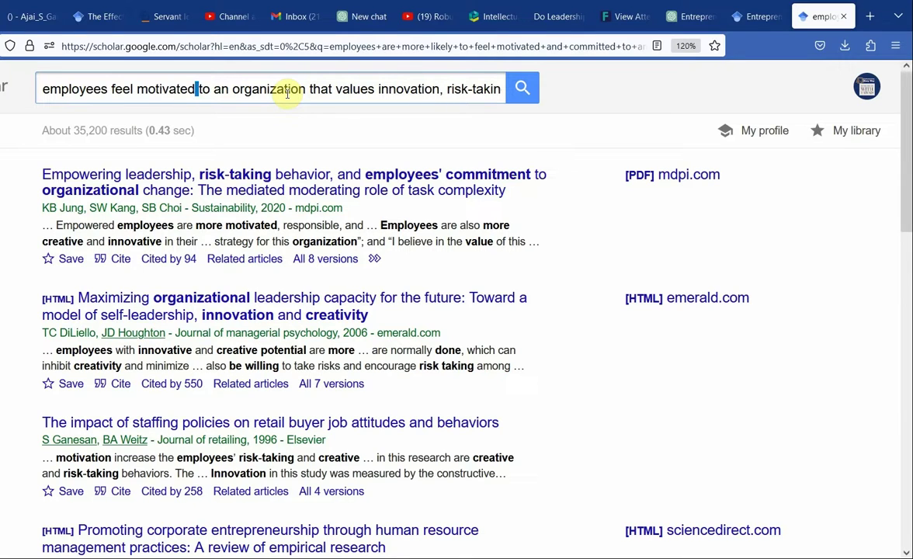
{"action": "key", "text": "Right"}
{"action": "key", "text": "Right"}
{"action": "key", "text": "Right"}
{"action": "key", "text": "Right"}
{"action": "key", "text": "Right"}
{"action": "key", "text": "Right"}
{"action": "key", "text": "Right"}
{"action": "key", "text": "Right"}
{"action": "key", "text": "Right"}
{"action": "key", "text": "Right"}
{"action": "key", "text": "Right"}
{"action": "key", "text": "Right"}
{"action": "key", "text": "Right"}
{"action": "key", "text": "Right"}
{"action": "key", "text": "Right"}
{"action": "key", "text": "Right"}
{"action": "key", "text": "Right"}
{"action": "key", "text": "Right"}
{"action": "key", "text": "Right"}
{"action": "key", "text": "Right"}
{"action": "key", "text": "Right"}
{"action": "key", "text": "Right"}
{"action": "key", "text": "Right"}
{"action": "key", "text": "Right"}
{"action": "key", "text": "Right"}
{"action": "key", "text": "Right"}
{"action": "key", "text": "Right"}
{"action": "key", "text": "Right"}
{"action": "key", "text": "Right"}
{"action": "key", "text": "Right"}
{"action": "key", "text": "Right"}
{"action": "key", "text": "Right"}
{"action": "key", "text": "Right"}
{"action": "key", "text": "Right"}
{"action": "key", "text": "Right"}
{"action": "key", "text": "Right"}
{"action": "key", "text": "shift+End"}
{"action": "key", "text": "ctrl+c"}
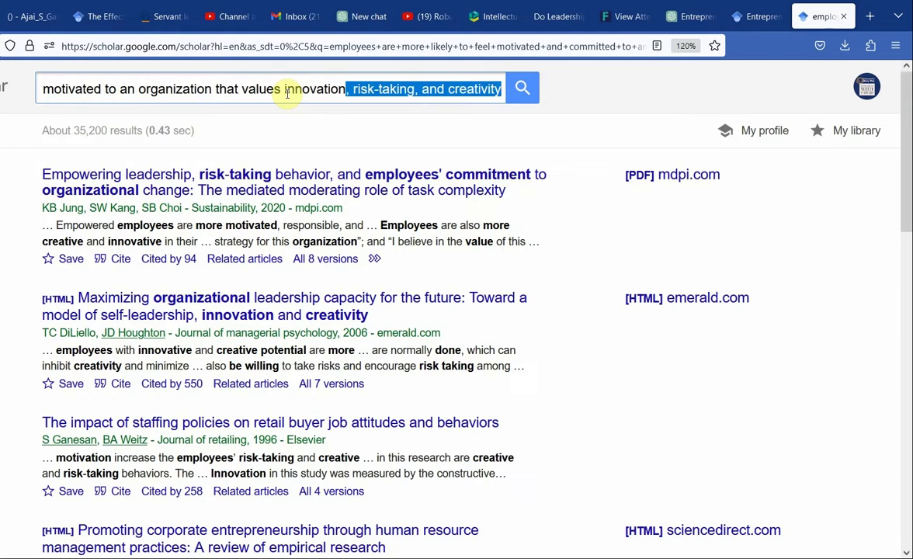
{"action": "key", "text": "BackSpace"}
{"action": "key", "text": "Return"}
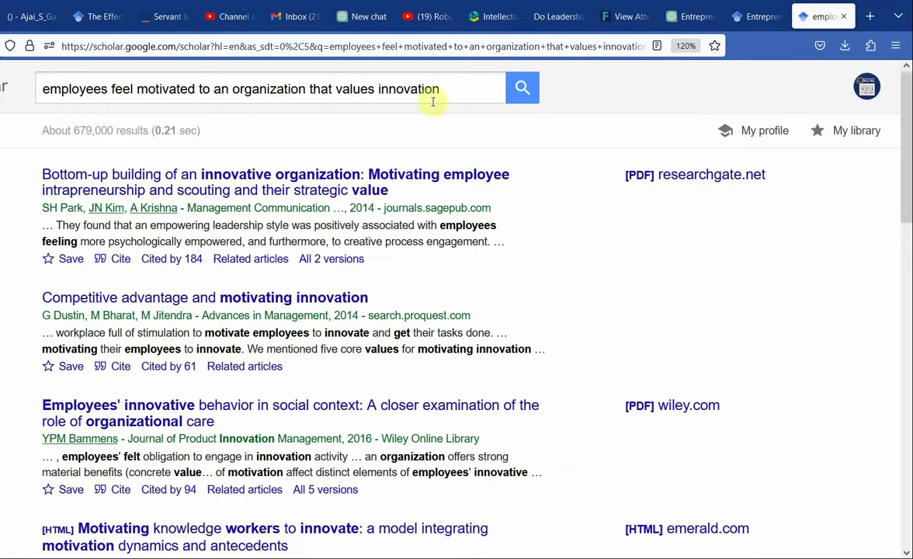
{"action": "left_click", "coordinate": [453, 89]}
{"action": "key", "text": "ctrl+v"}
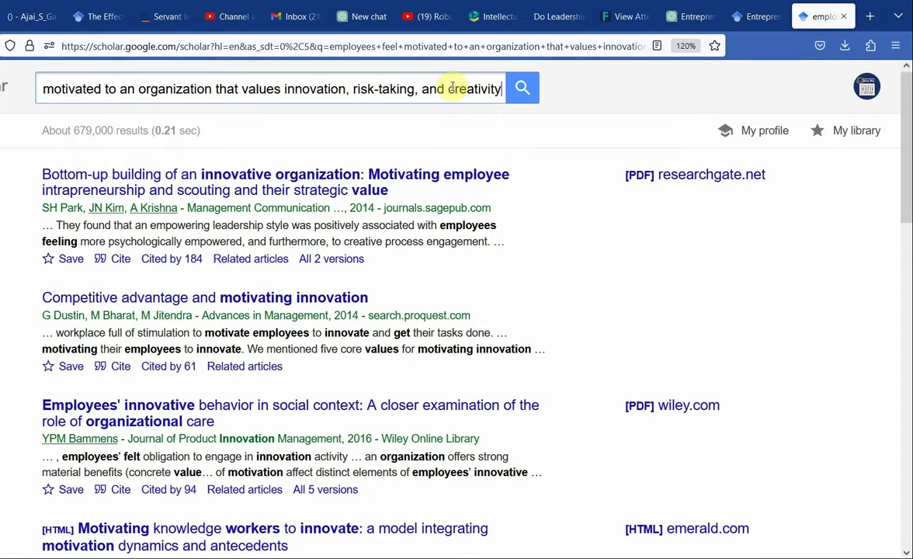
Prefix the Scholar query with 'allintext:'
{"action": "left_click", "coordinate": [345, 90]}
{"action": "key", "text": "Home"}
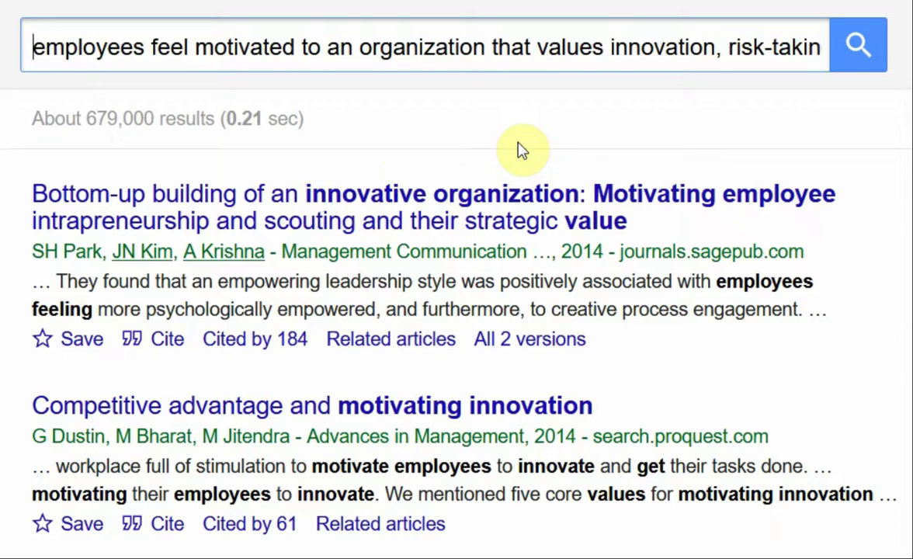
{"action": "type", "text": "allintext"}
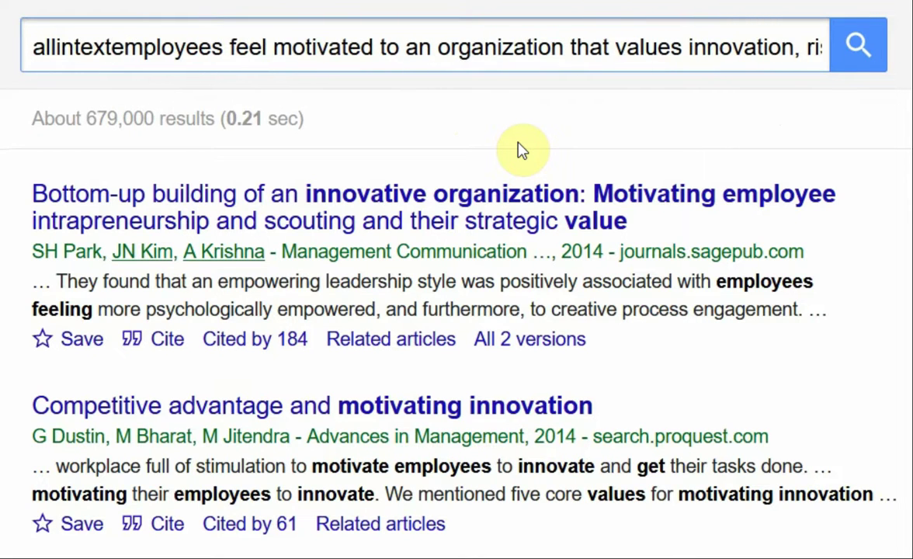
{"action": "type", "text": ":"}
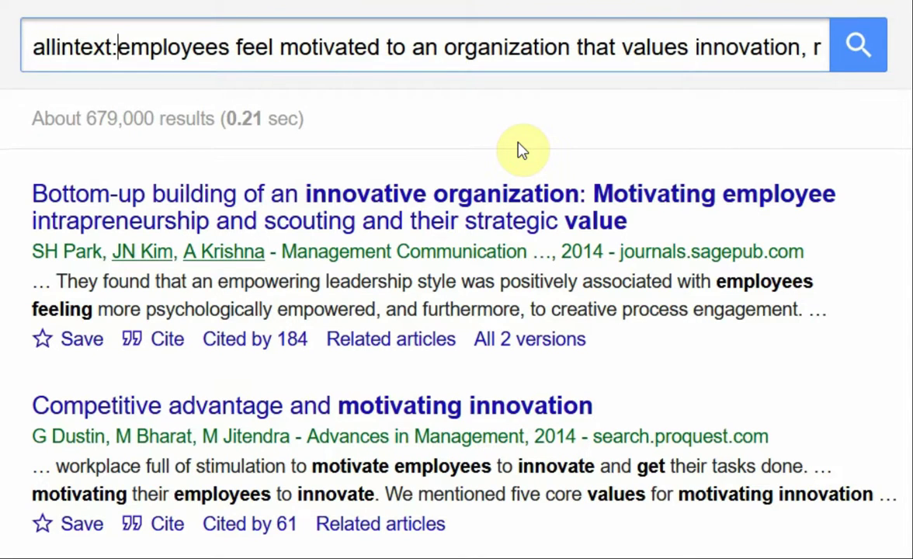
{"action": "key", "text": "shift+Right"}
{"action": "key", "text": "shift+Right"}
{"action": "key", "text": "shift+Right"}
{"action": "key", "text": "shift+Right"}
{"action": "key", "text": "shift+Right"}
{"action": "key", "text": "shift+Right"}
{"action": "key", "text": "shift+Right"}
{"action": "key", "text": "shift+Right"}
{"action": "key", "text": "shift+Right"}
{"action": "key", "text": "shift+Right"}
{"action": "key", "text": "shift+Right"}
{"action": "key", "text": "shift+Right"}
{"action": "key", "text": "shift+Right"}
{"action": "key", "text": "shift+Right"}
{"action": "key", "text": "shift+Right"}
{"action": "key", "text": "shift+Right"}
{"action": "key", "text": "shift+Right"}
{"action": "key", "text": "shift+Right"}
{"action": "key", "text": "shift+Right"}
{"action": "key", "text": "shift+Right"}
{"action": "key", "text": "Left"}
{"action": "type", "text": "\""}
{"action": "key", "text": "BackSpace"}
Delete 'feel', 'to an organization that values' and the risk-taking ending, keeping employees motivated innovation
{"action": "key", "text": "Right"}
{"action": "key", "text": "Right"}
{"action": "key", "text": "Right"}
{"action": "key", "text": "Right"}
{"action": "key", "text": "Right"}
{"action": "key", "text": "Right"}
{"action": "key", "text": "Right"}
{"action": "key", "text": "Right"}
{"action": "key", "text": "Right"}
{"action": "key", "text": "shift+Right"}
{"action": "key", "text": "shift+Right"}
{"action": "key", "text": "shift+Right"}
{"action": "key", "text": "shift+Right"}
{"action": "key", "text": "shift+Right"}
{"action": "key", "text": "shift+Right"}
{"action": "key", "text": "shift+Right"}
{"action": "key", "text": "shift+Right"}
{"action": "key", "text": "shift+Right"}
{"action": "key", "text": "shift+Right"}
{"action": "key", "text": "shift+Right"}
{"action": "key", "text": "shift+Right"}
{"action": "key", "text": "shift+Left"}
{"action": "key", "text": "shift+Left"}
{"action": "key", "text": "shift+Left"}
{"action": "key", "text": "shift+Left"}
{"action": "key", "text": "shift+Left"}
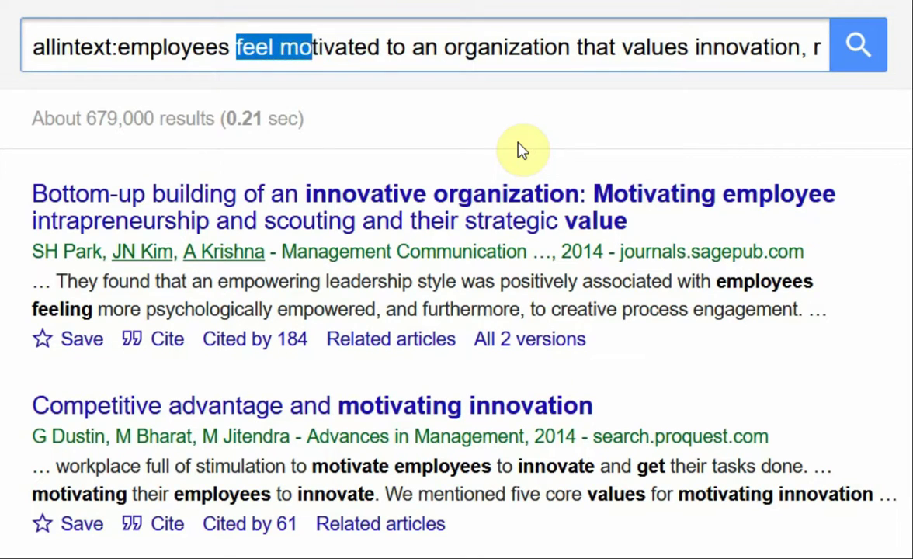
{"action": "key", "text": "shift+Left"}
{"action": "key", "text": "shift+Left"}
{"action": "key", "text": "shift+Left"}
{"action": "key", "text": "shift+Right"}
{"action": "key", "text": "BackSpace"}
{"action": "key", "text": "Right"}
{"action": "key", "text": "Right"}
{"action": "key", "text": "Right"}
{"action": "key", "text": "Right"}
{"action": "key", "text": "Right"}
{"action": "key", "text": "Right"}
{"action": "key", "text": "Right"}
{"action": "key", "text": "Right"}
{"action": "key", "text": "Right"}
{"action": "key", "text": "Right"}
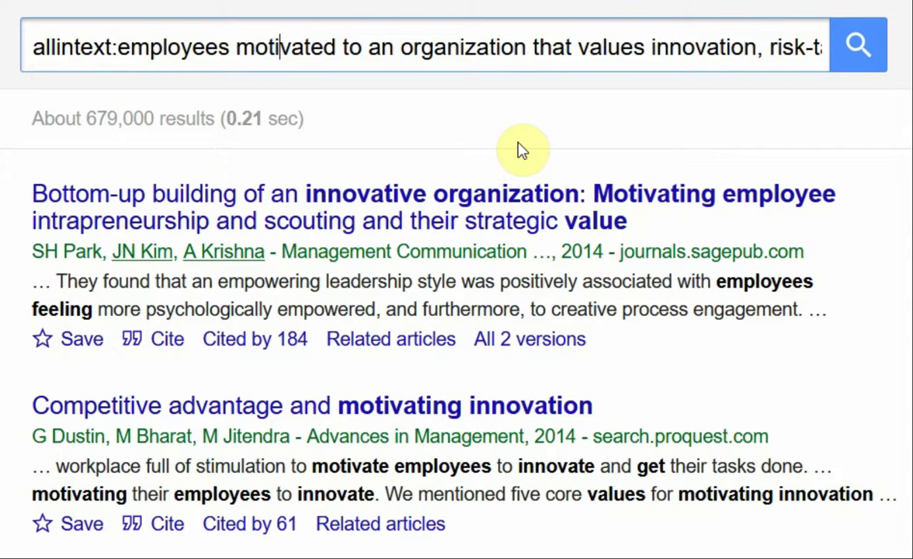
{"action": "key", "text": "shift+Right"}
{"action": "key", "text": "shift+Right"}
{"action": "key", "text": "shift+Right"}
{"action": "key", "text": "shift+Right"}
{"action": "key", "text": "shift+Right"}
{"action": "key", "text": "shift+Right"}
{"action": "key", "text": "shift+Right"}
{"action": "key", "text": "shift+Right"}
{"action": "key", "text": "shift+Right"}
{"action": "key", "text": "shift+Right"}
{"action": "key", "text": "shift+Right"}
{"action": "key", "text": "shift+Right"}
{"action": "key", "text": "shift+Right"}
{"action": "key", "text": "shift+Right"}
{"action": "key", "text": "shift+Right"}
{"action": "key", "text": "shift+Right"}
{"action": "key", "text": "shift+Right"}
{"action": "key", "text": "shift+Right"}
{"action": "key", "text": "shift+Right"}
{"action": "key", "text": "shift+Right"}
{"action": "key", "text": "shift+Right"}
{"action": "key", "text": "shift+Right"}
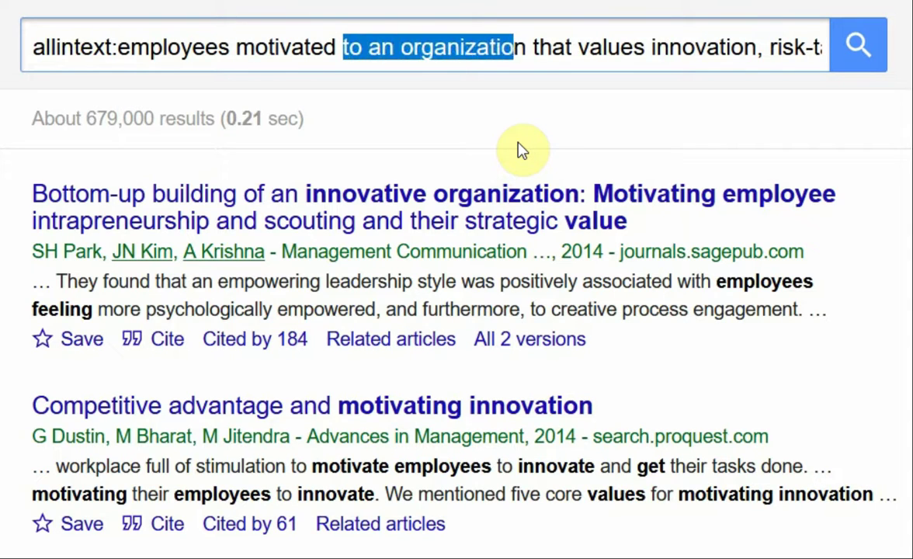
{"action": "key", "text": "BackSpace"}
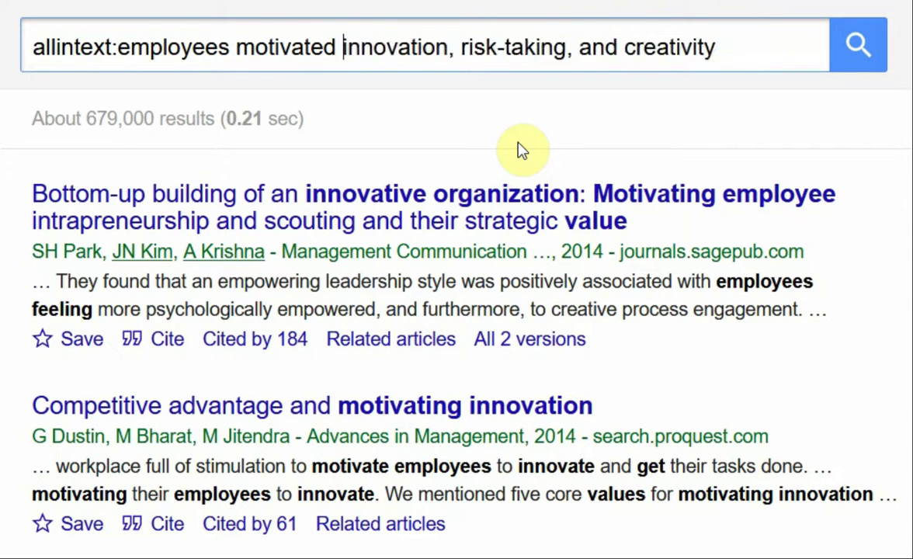
{"action": "key", "text": "Right"}
{"action": "key", "text": "Right"}
{"action": "key", "text": "Right"}
{"action": "key", "text": "Right"}
{"action": "key", "text": "Right"}
{"action": "key", "text": "Right"}
{"action": "key", "text": "Right"}
{"action": "key", "text": "Right"}
{"action": "key", "text": "Right"}
{"action": "key", "text": "Right"}
{"action": "key", "text": "shift+End"}
{"action": "key", "text": "BackSpace"}
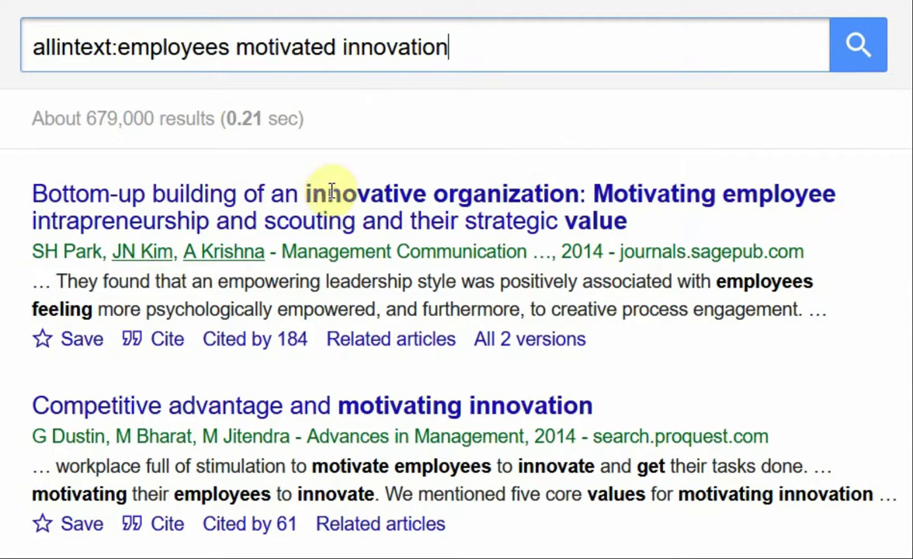
Review the allintext:employees motivated innovation query, adding and then removing a closing quotation mark
{"action": "left_click", "coordinate": [132, 50]}
{"action": "left_click_drag", "start_coordinate": [132, 49], "coordinate": [499, 62]}
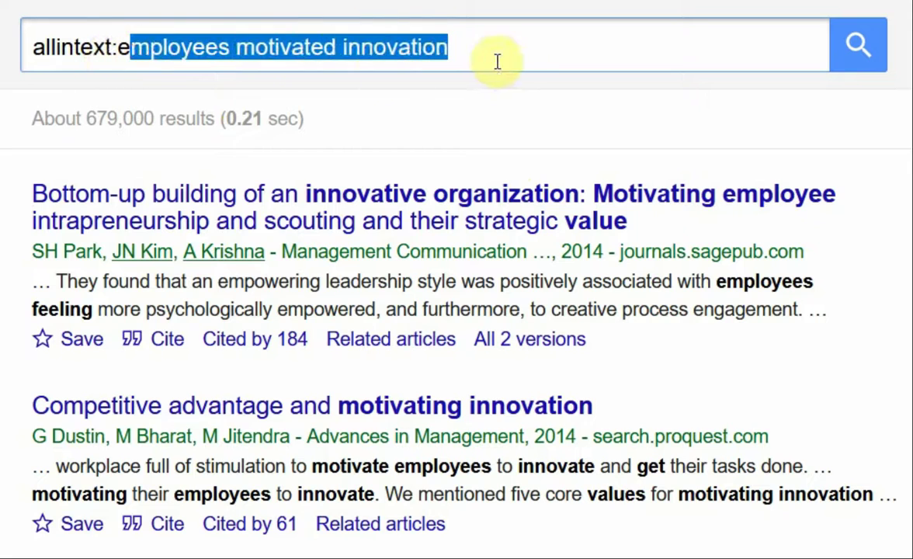
{"action": "left_click", "coordinate": [519, 57]}
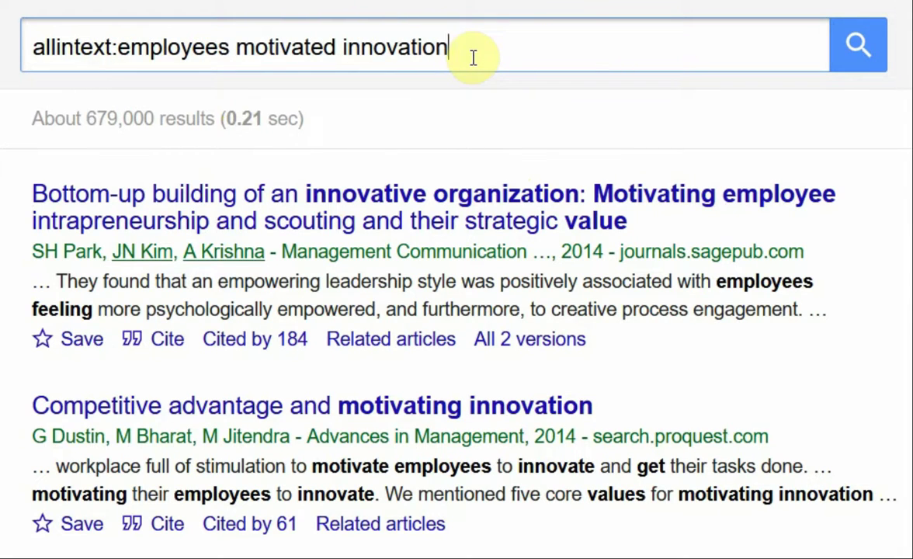
{"action": "type", "text": "\""}
{"action": "key", "text": "BackSpace"}
Run the allintext:employees motivated innovation search and compare its ~505,000 results with the ChatGPT claim
{"action": "left_click", "coordinate": [857, 51]}
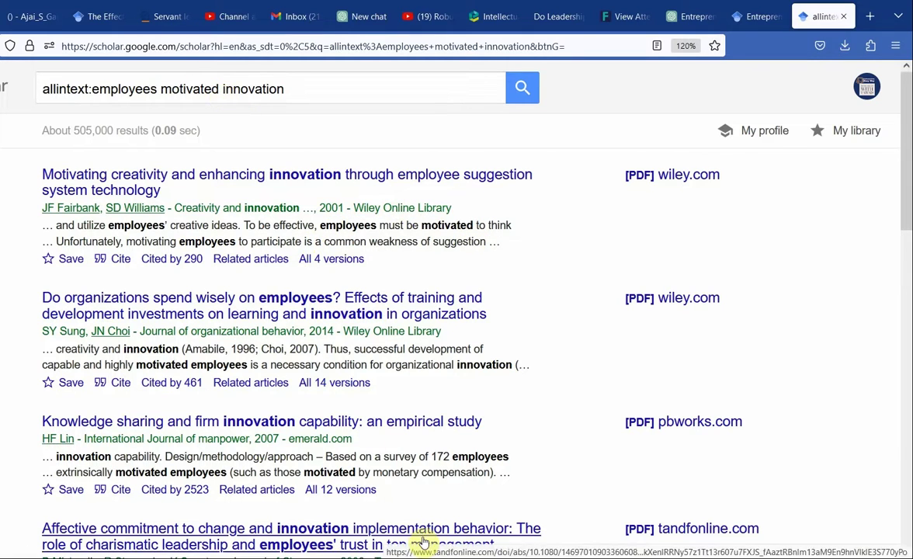
{"action": "left_click", "coordinate": [689, 16]}
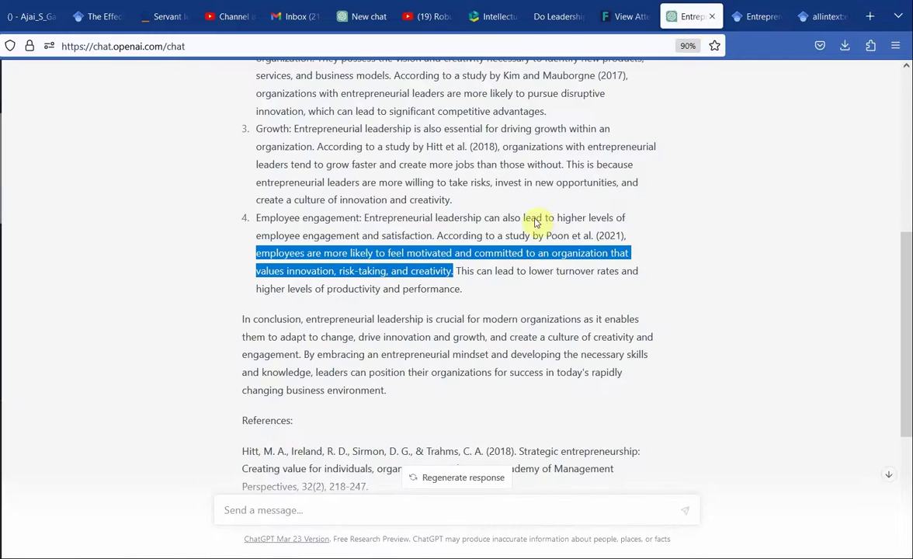
{"action": "left_click", "coordinate": [821, 16]}
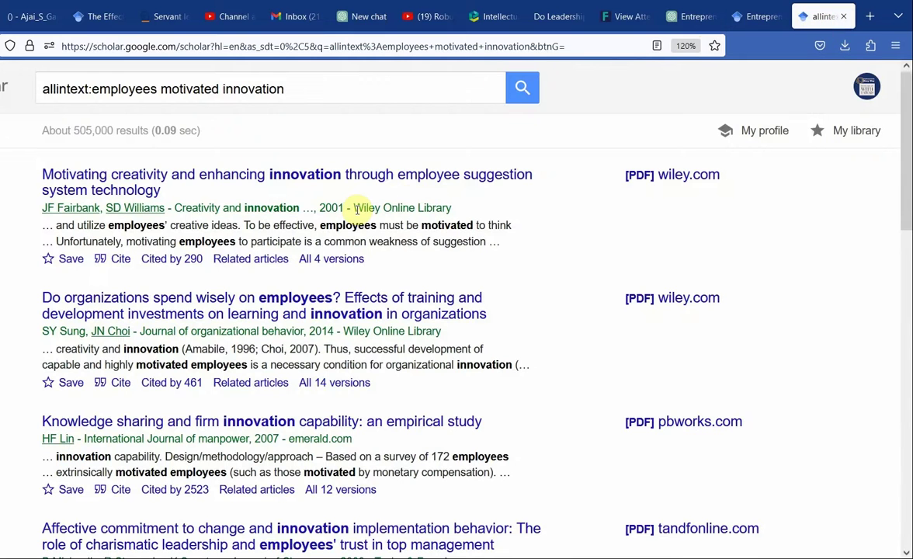